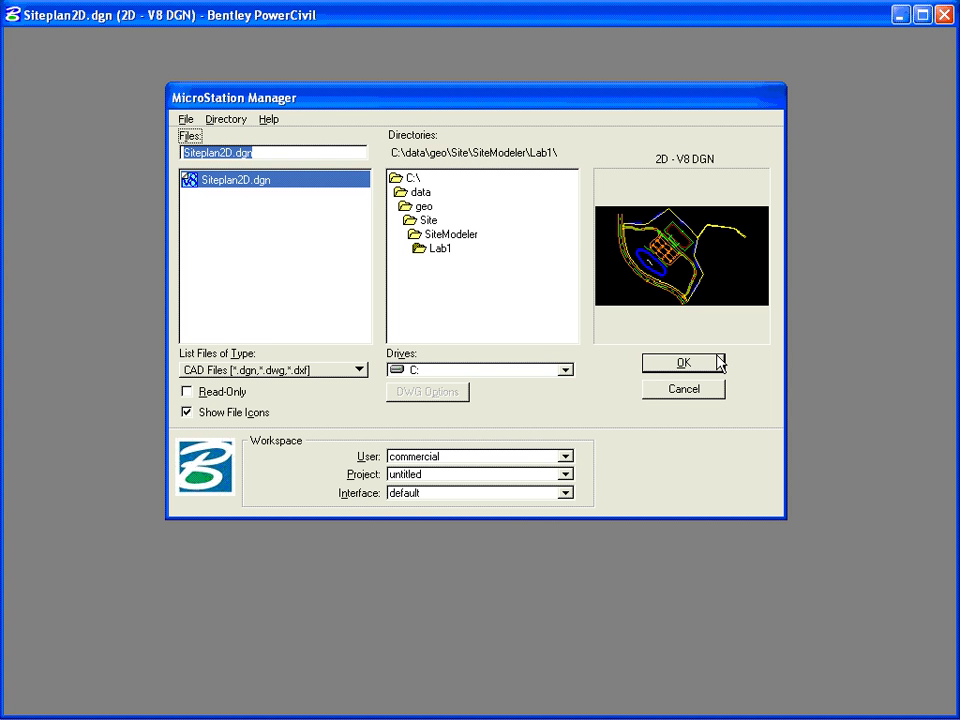
Step: Open Siteplan2D.dgn, dismissing the licence notice and the startup project wizard without opening a project
{"action": "left_click", "coordinate": [689, 366]}
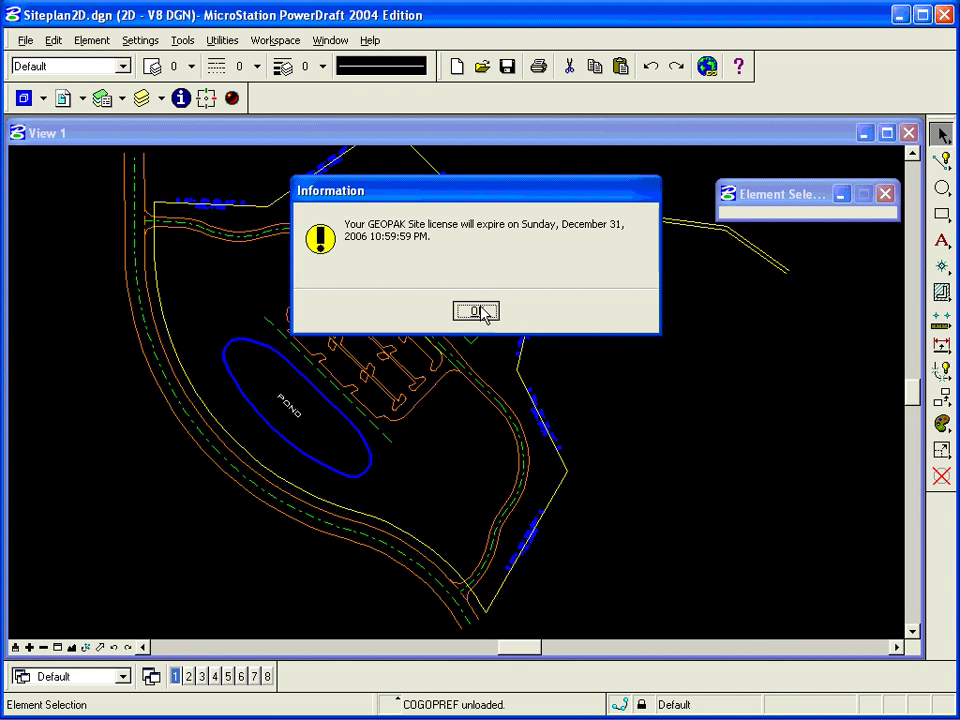
{"action": "left_click", "coordinate": [482, 312]}
{"action": "left_click", "coordinate": [421, 312]}
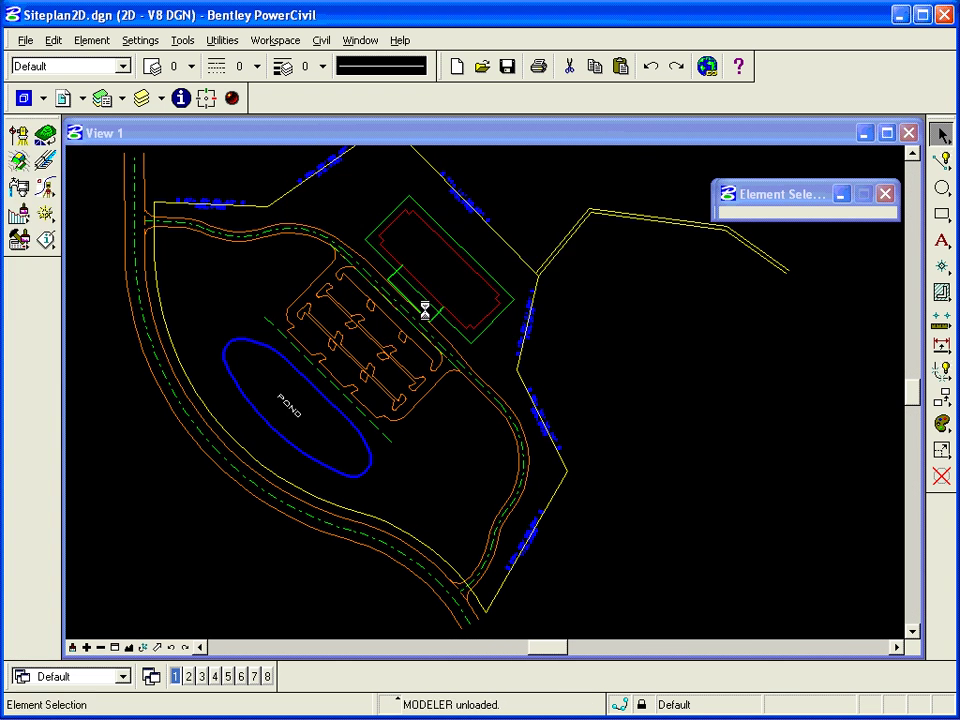
{"action": "left_click_drag", "start_coordinate": [530, 292], "coordinate": [441, 280]}
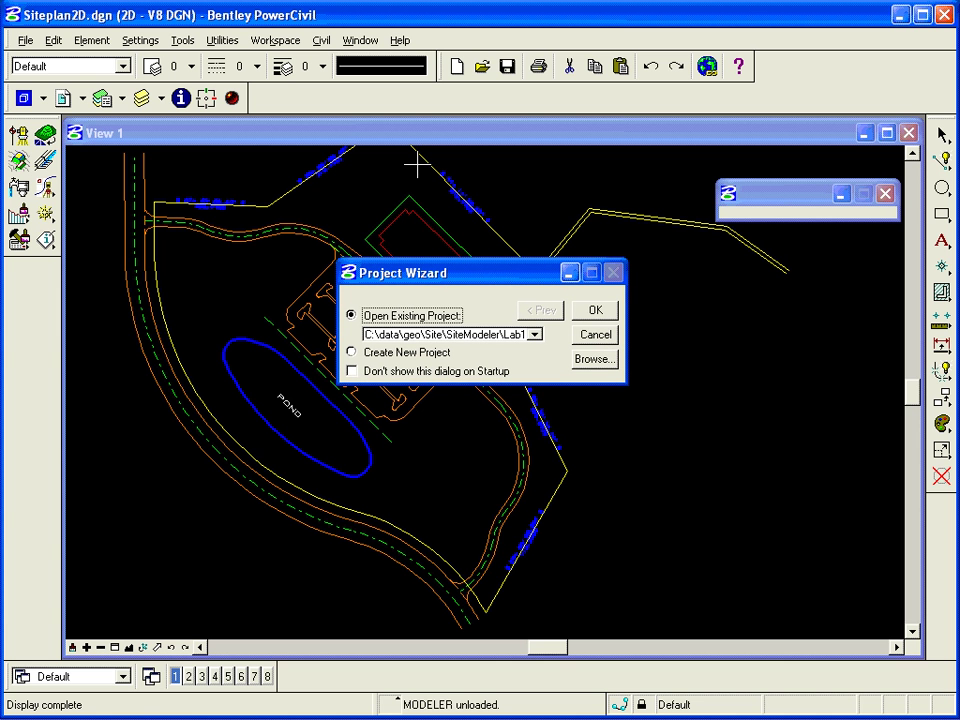
{"action": "left_click", "coordinate": [594, 334]}
Step: Start the Civil Modeler and open the existing site project Siteplan2D.gsf from the Lab1 folder
{"action": "left_click", "coordinate": [321, 41]}
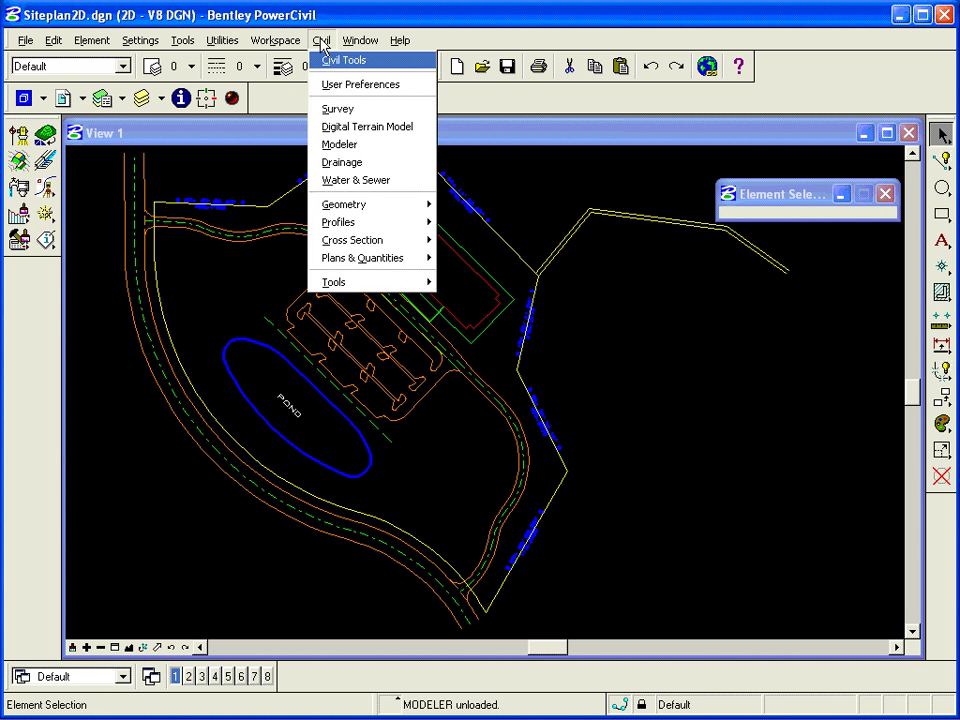
{"action": "left_click", "coordinate": [328, 148]}
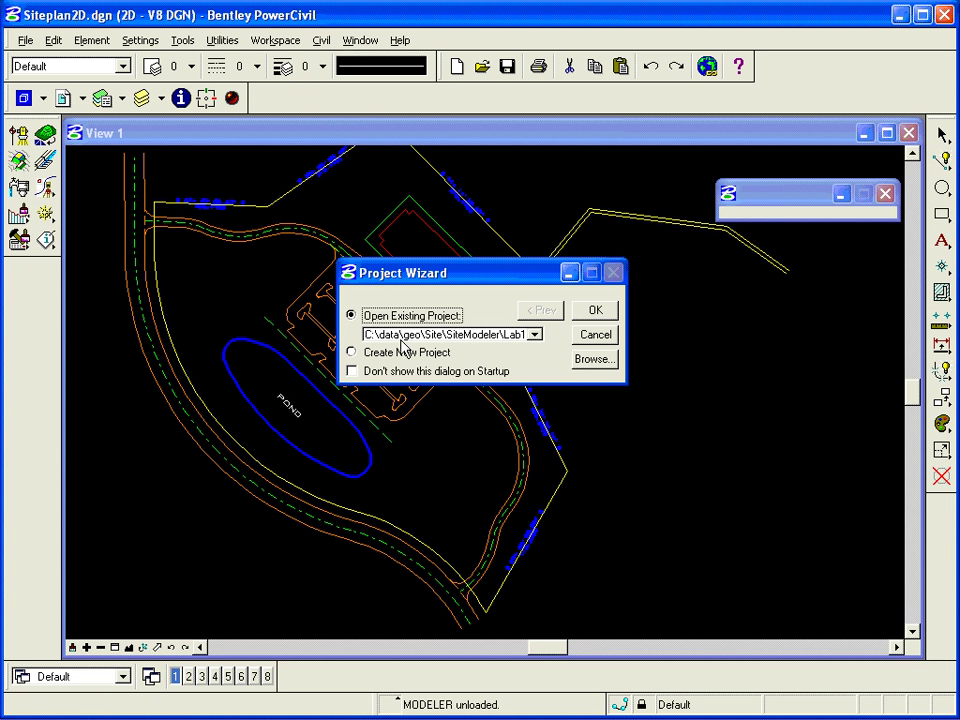
{"action": "left_click", "coordinate": [592, 359]}
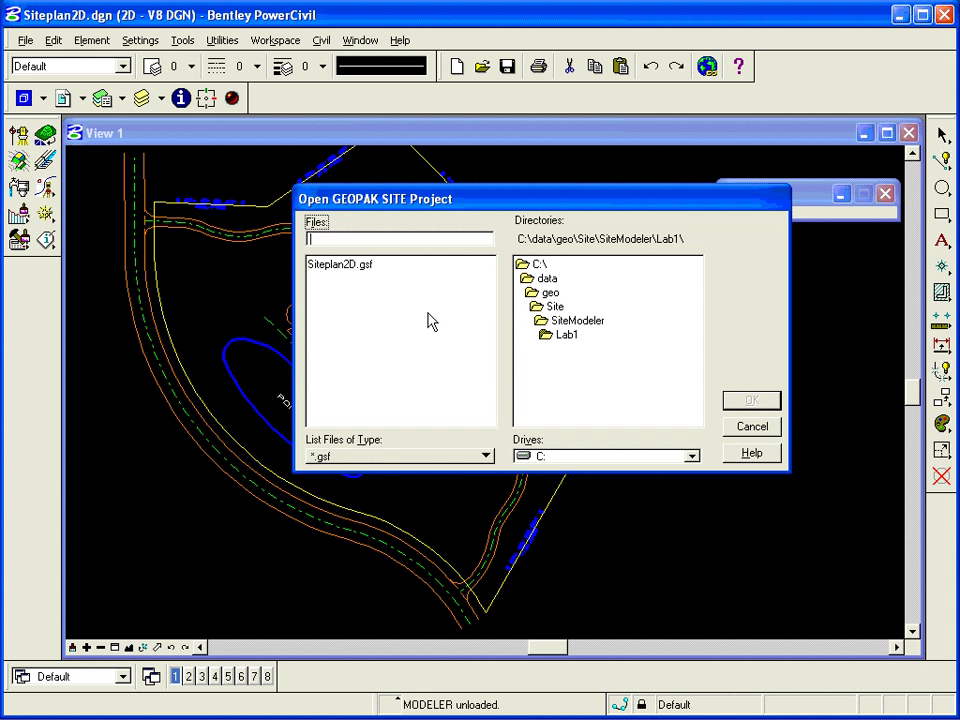
{"action": "left_click", "coordinate": [334, 272]}
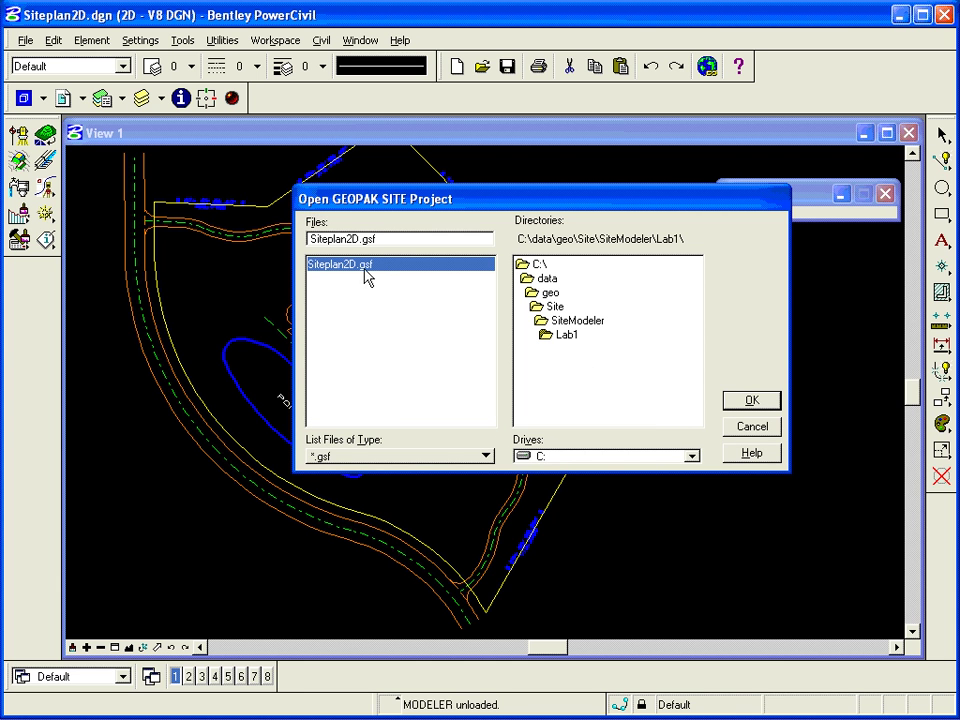
{"action": "left_click", "coordinate": [745, 401]}
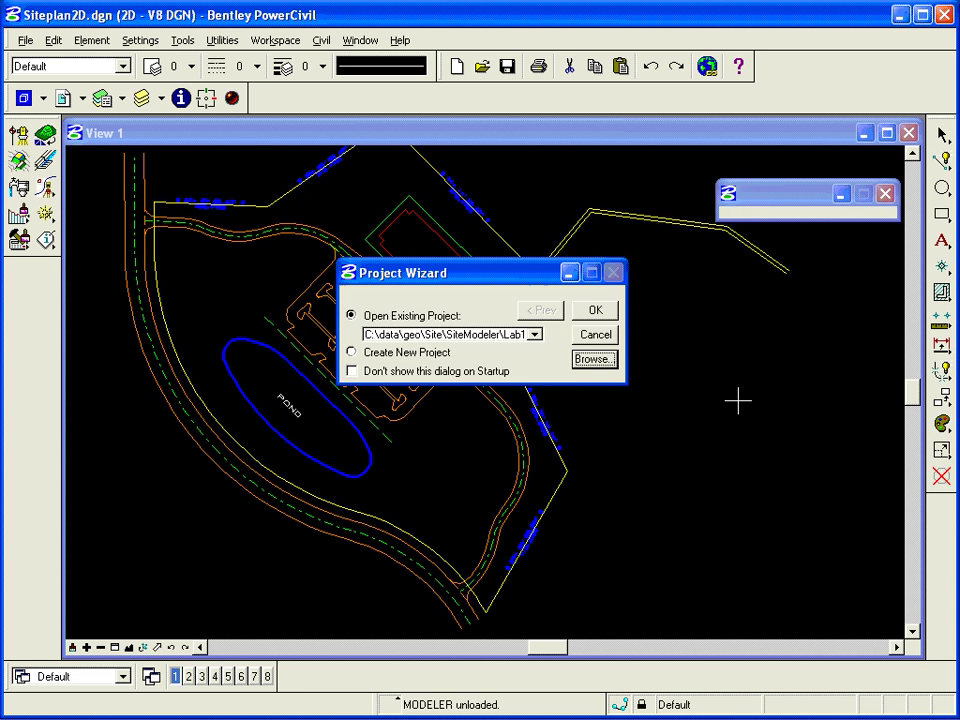
{"action": "left_click", "coordinate": [595, 311]}
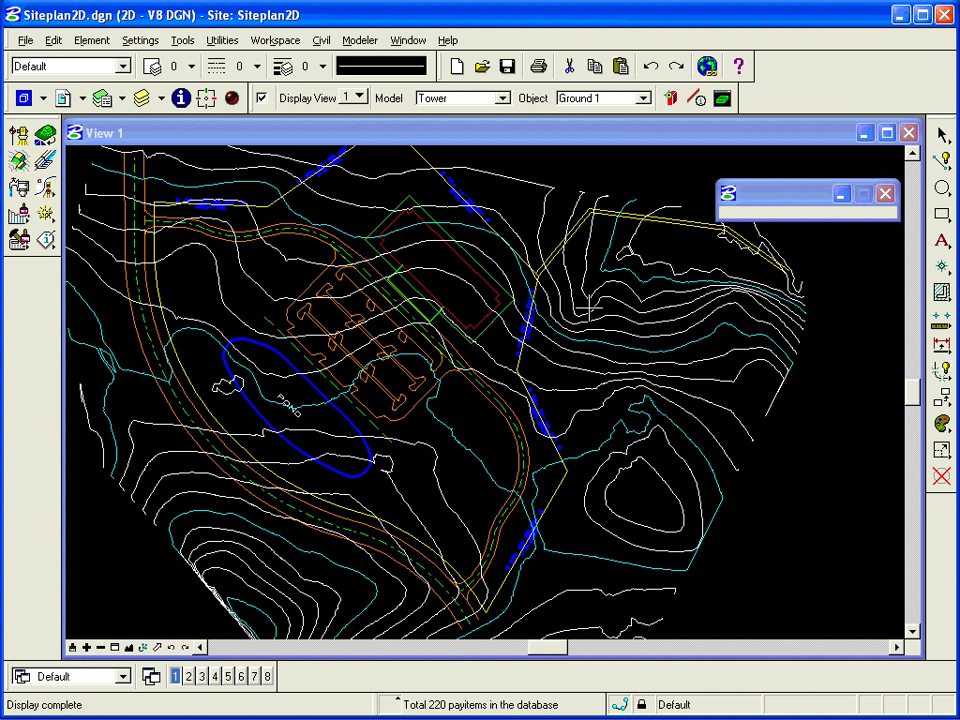
Step: Create a new site object of type Building named Bldg 1 and add it to the active model
{"action": "left_click", "coordinate": [115, 648]}
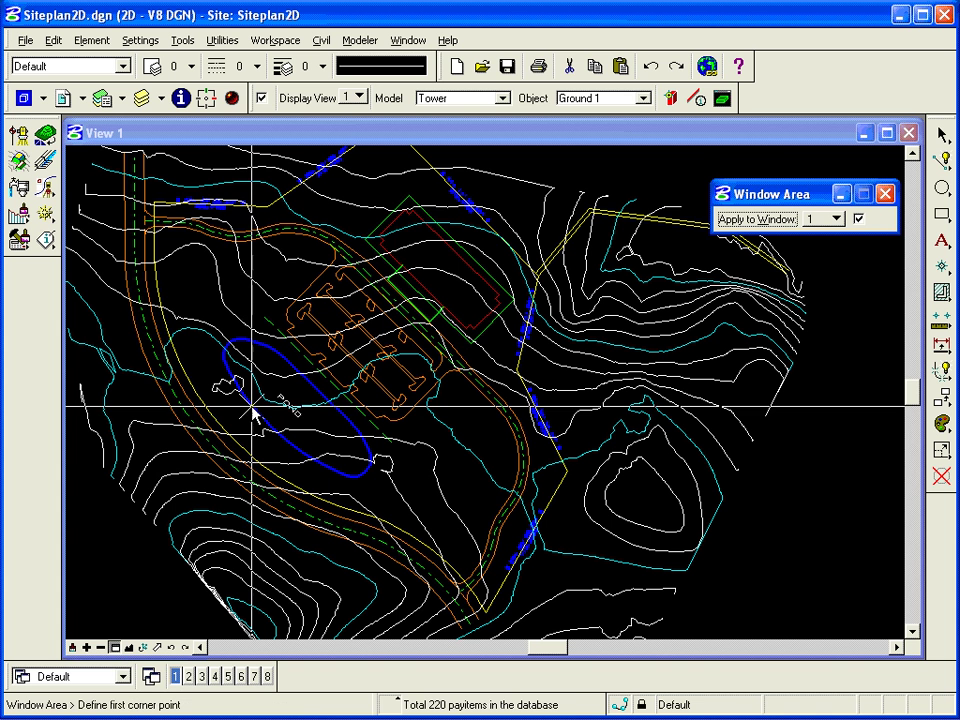
{"action": "left_click", "coordinate": [302, 185]}
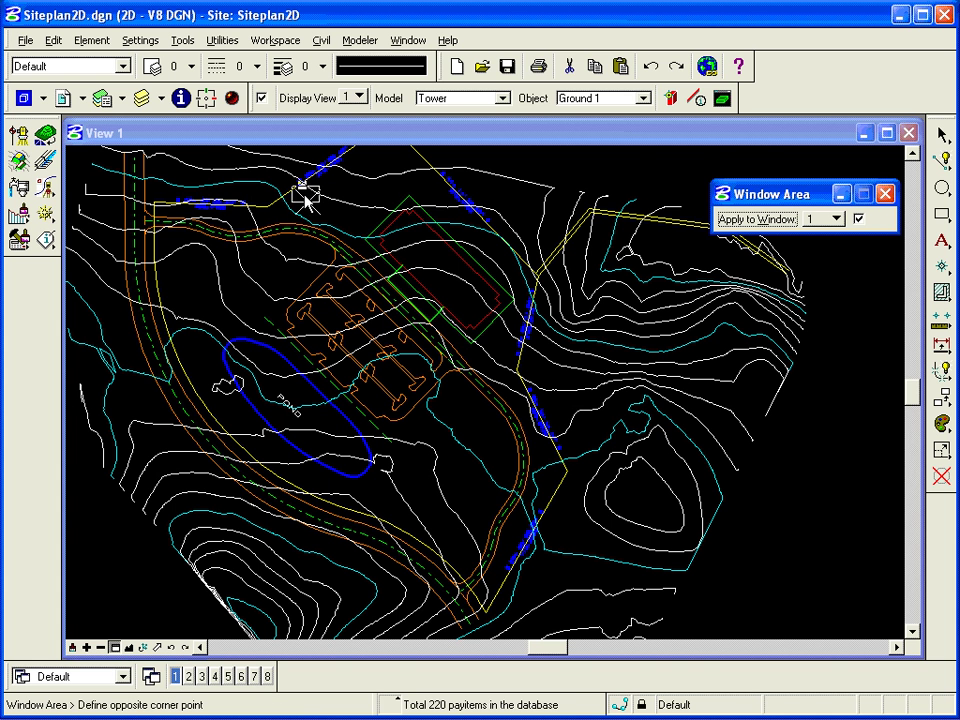
{"action": "left_click", "coordinate": [703, 338]}
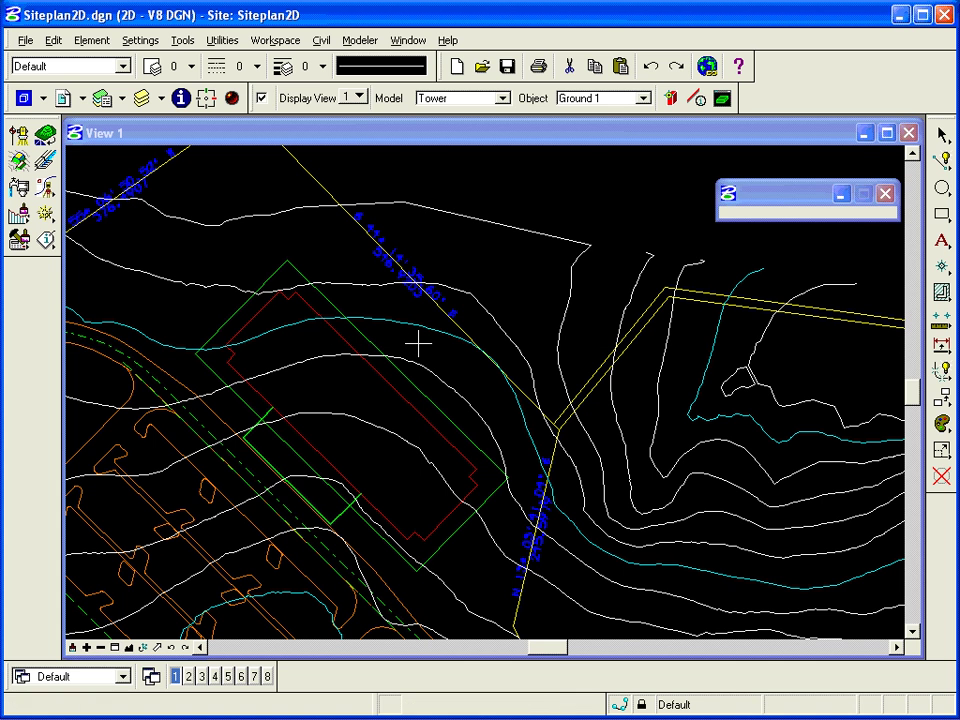
{"action": "left_click_drag", "start_coordinate": [769, 197], "coordinate": [770, 617]}
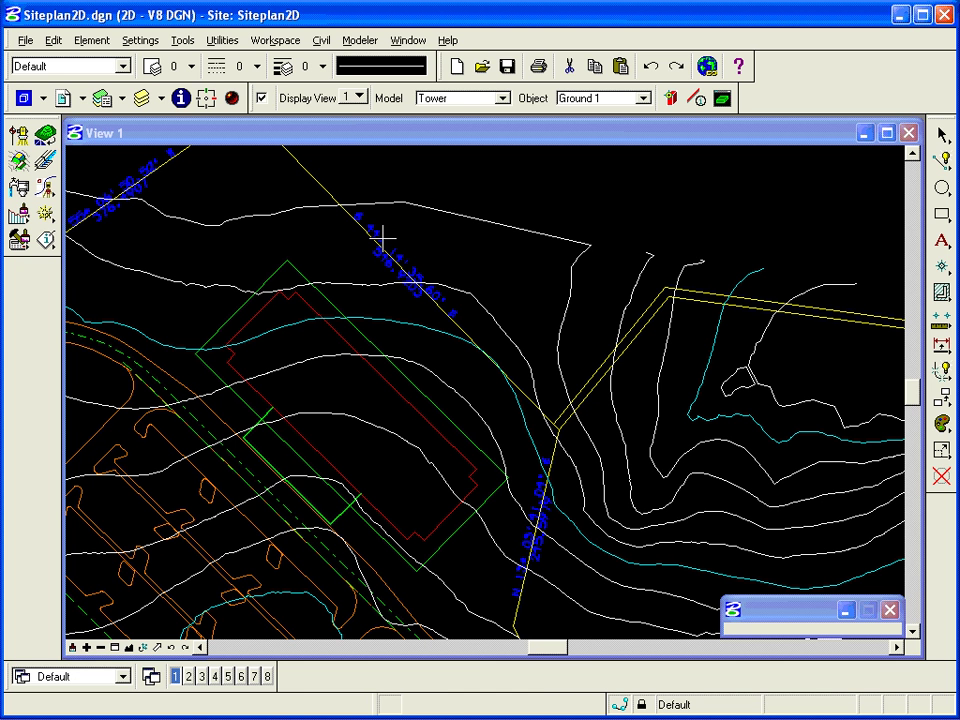
{"action": "left_click", "coordinate": [361, 41]}
{"action": "mouse_move", "coordinate": [365, 97]}
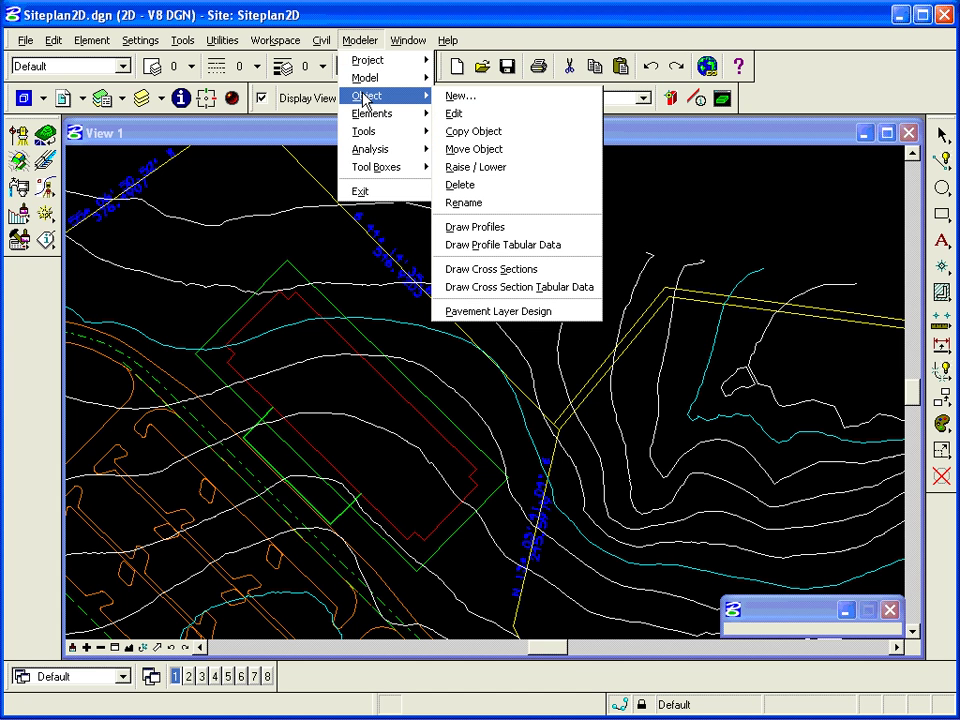
{"action": "left_click", "coordinate": [462, 97]}
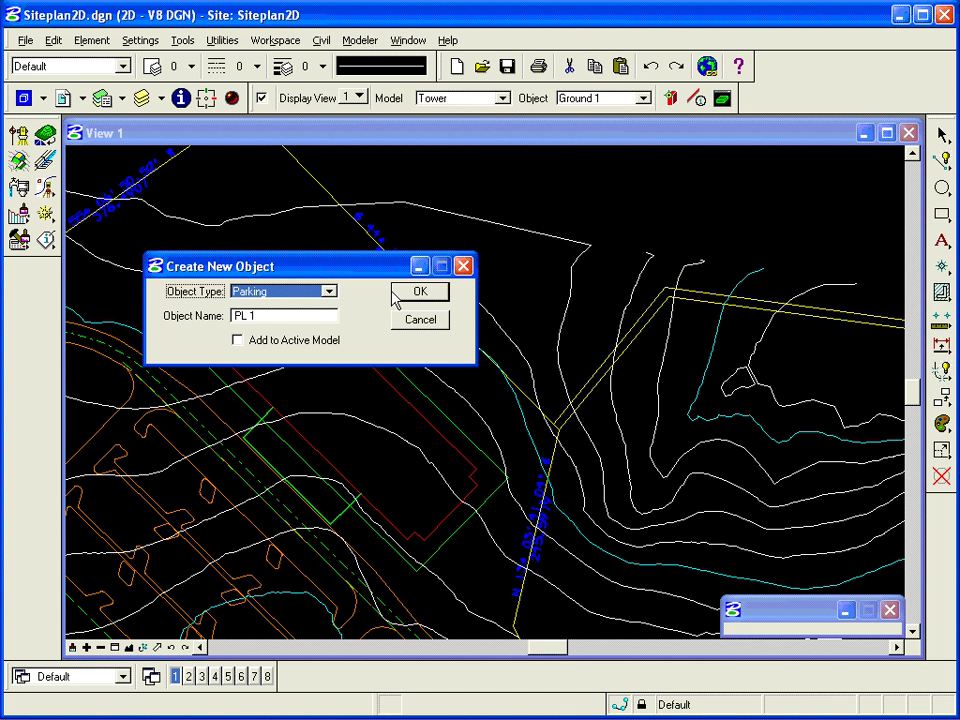
{"action": "left_click", "coordinate": [328, 291]}
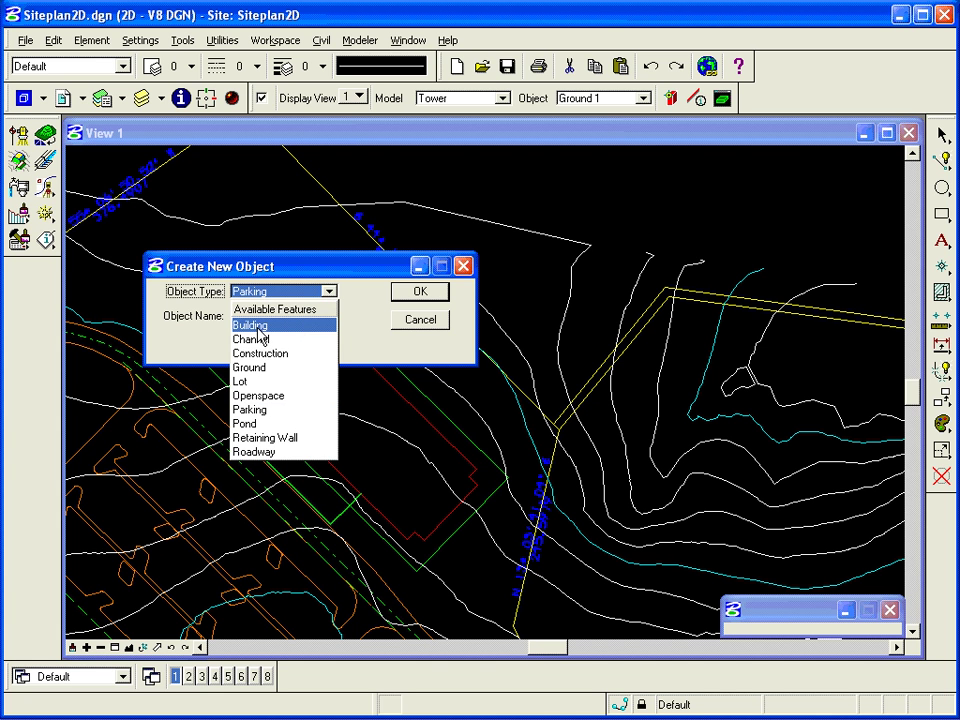
{"action": "left_click", "coordinate": [259, 328]}
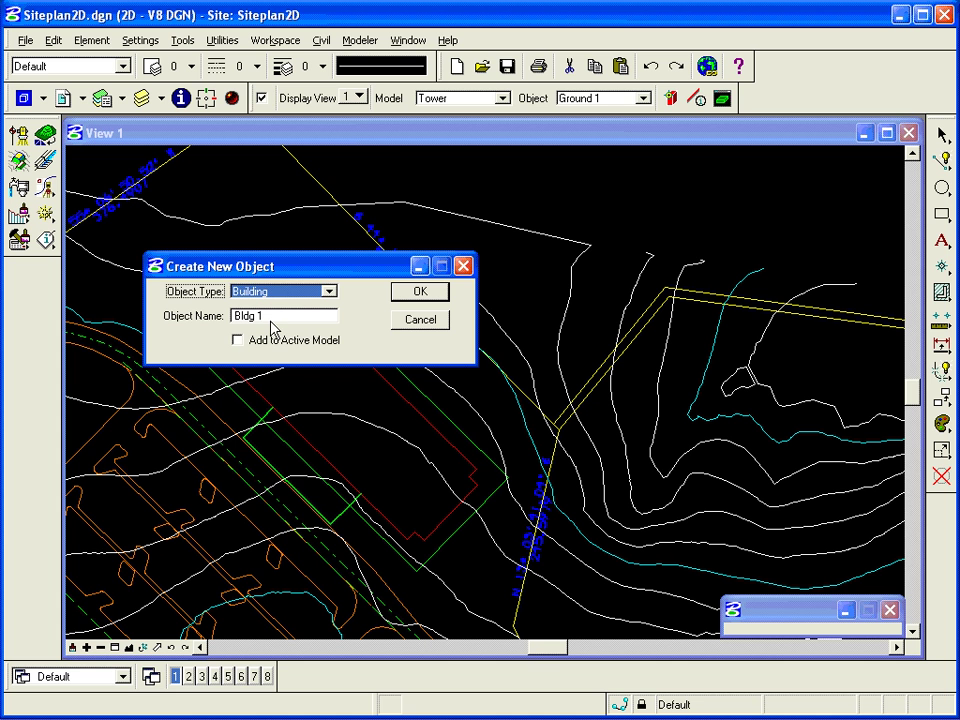
{"action": "left_click", "coordinate": [242, 344]}
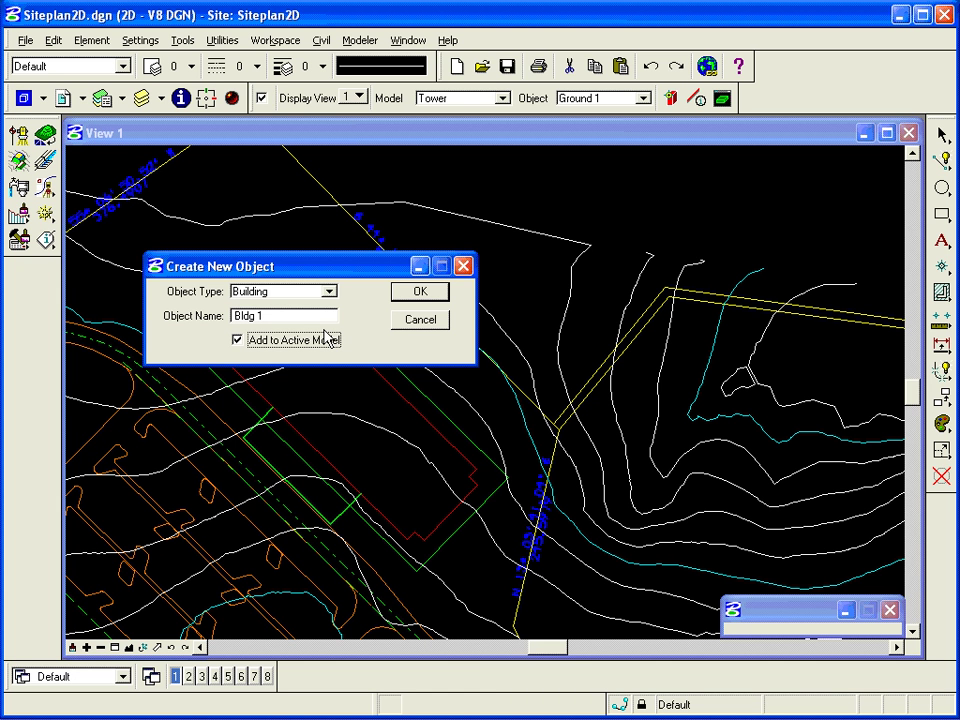
{"action": "left_click", "coordinate": [420, 294]}
{"action": "left_click", "coordinate": [420, 292]}
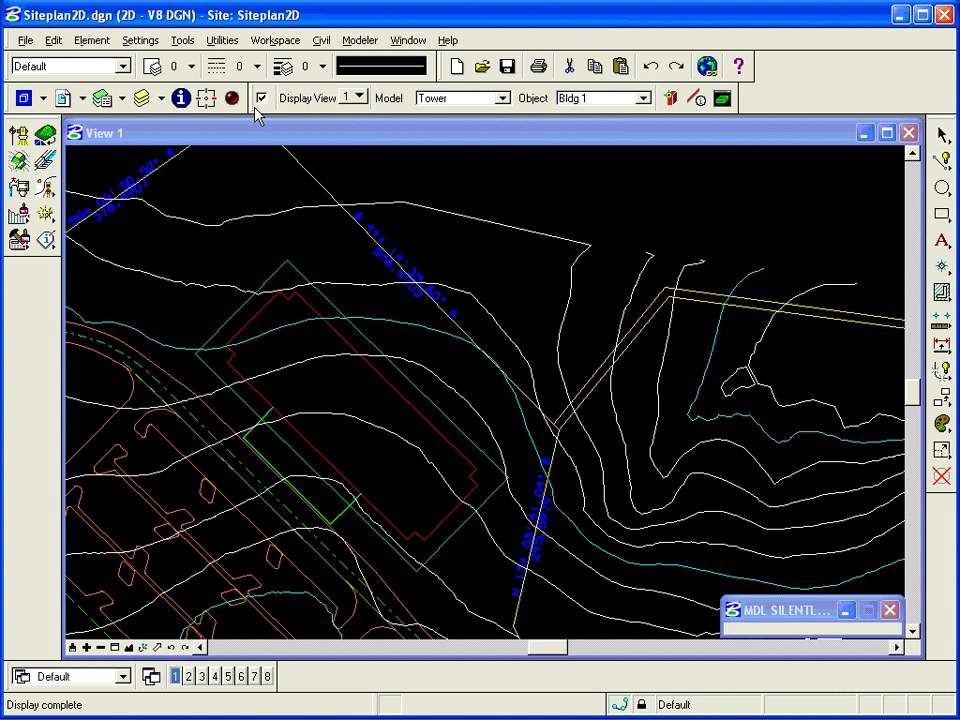
Step: Undock the Active Site Object Control to switch the Tower model's display off and back on, and re-dock it
{"action": "left_click_drag", "start_coordinate": [256, 110], "coordinate": [253, 195]}
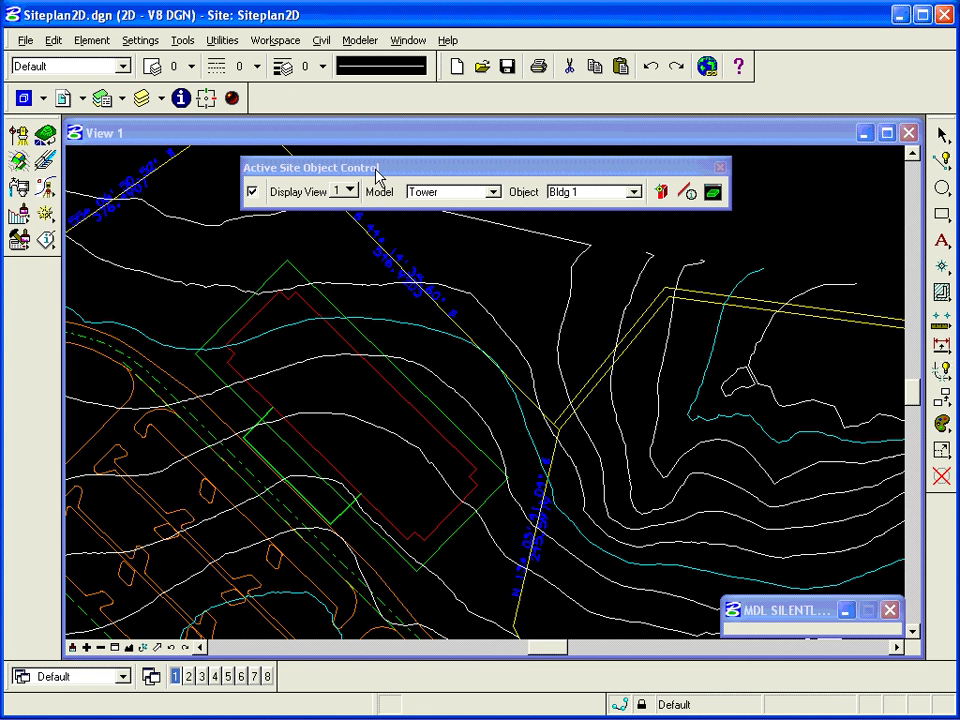
{"action": "left_click", "coordinate": [252, 192]}
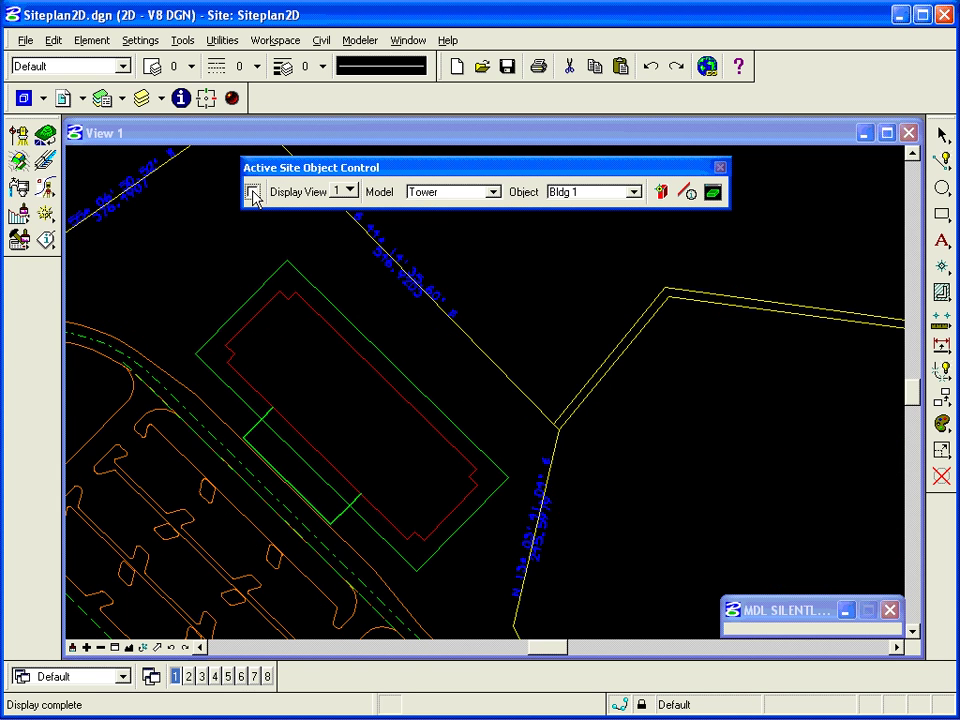
{"action": "left_click", "coordinate": [252, 192]}
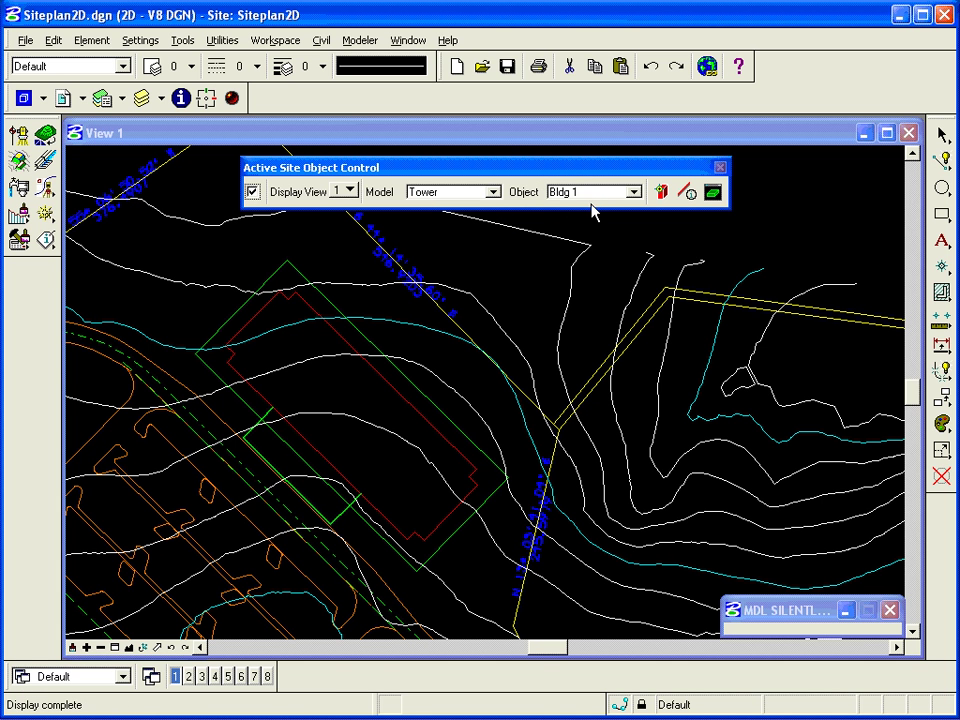
{"action": "left_click_drag", "start_coordinate": [495, 168], "coordinate": [505, 103]}
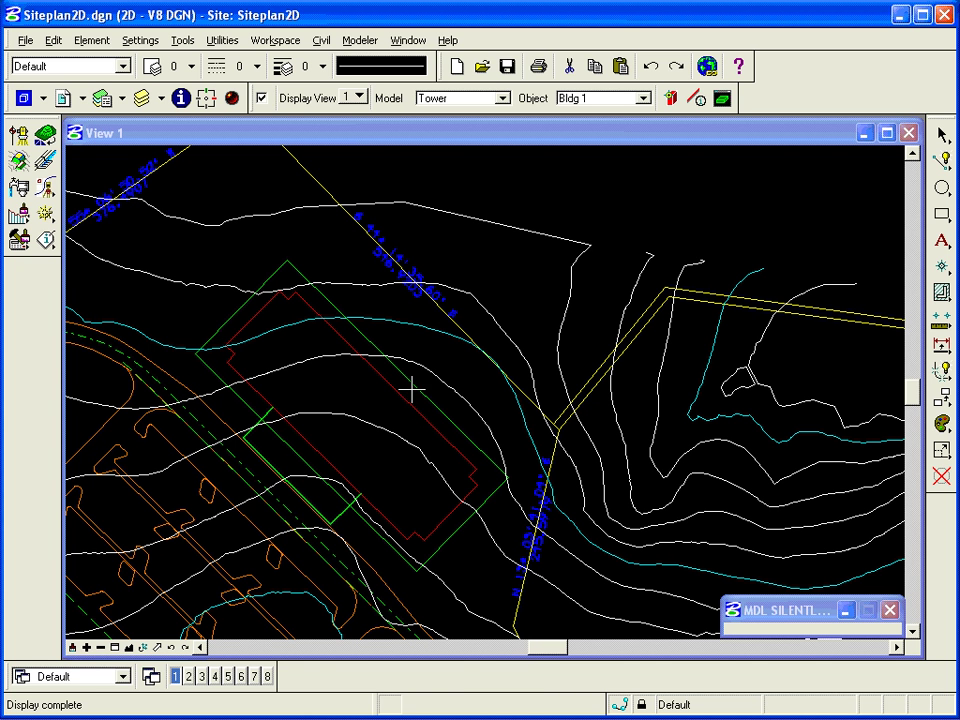
Step: Open the tool for new or edited site elements and enable adding them to the active object Bldg 1
{"action": "left_click", "coordinate": [358, 41]}
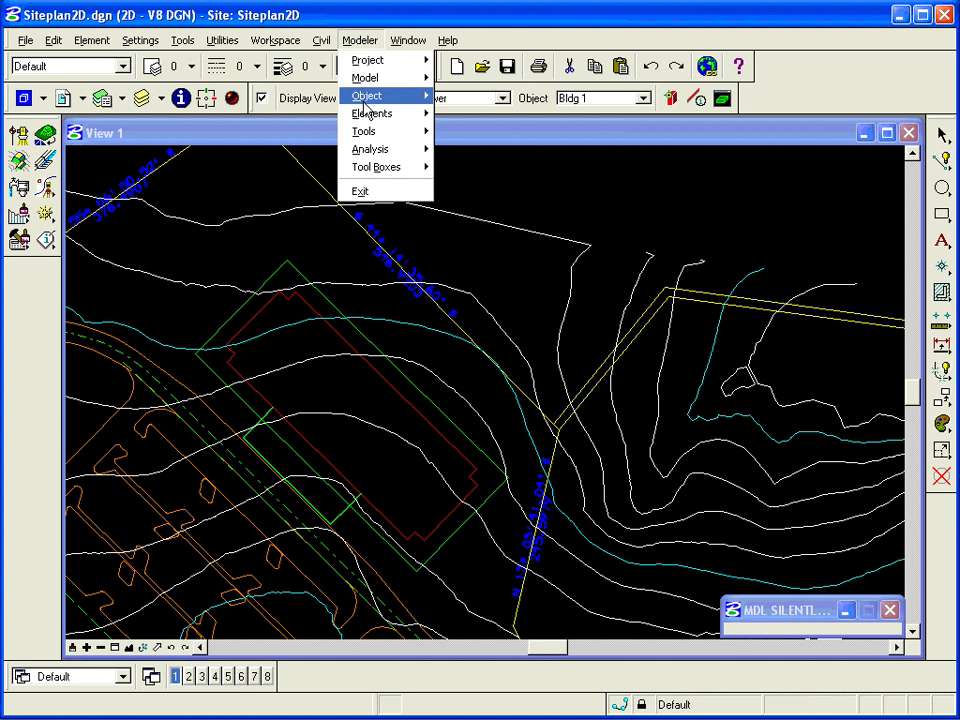
{"action": "mouse_move", "coordinate": [366, 118]}
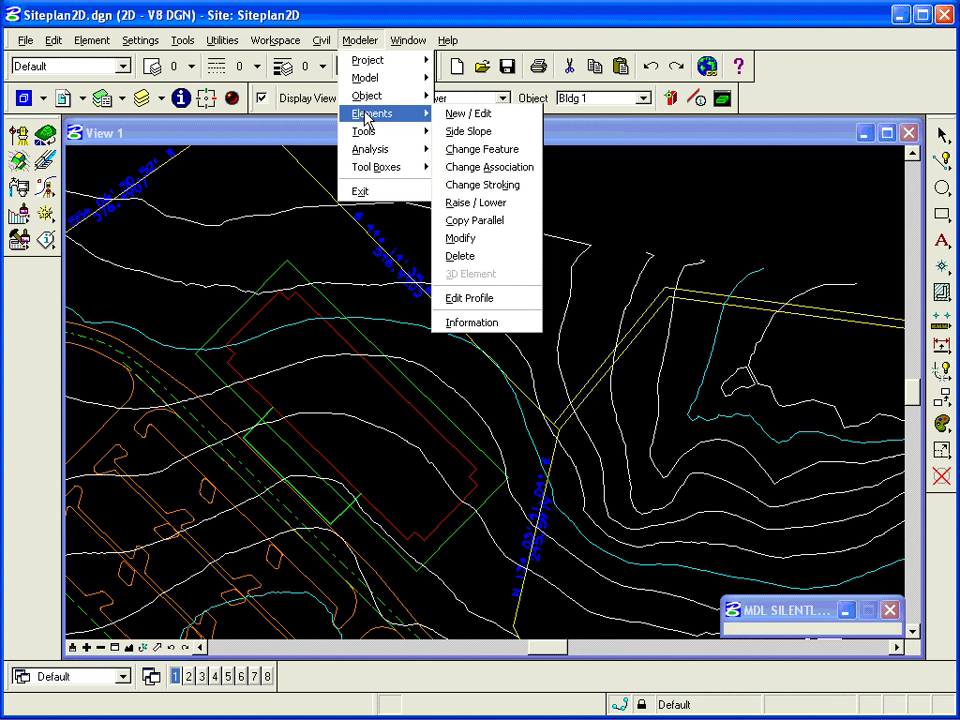
{"action": "left_click", "coordinate": [484, 116]}
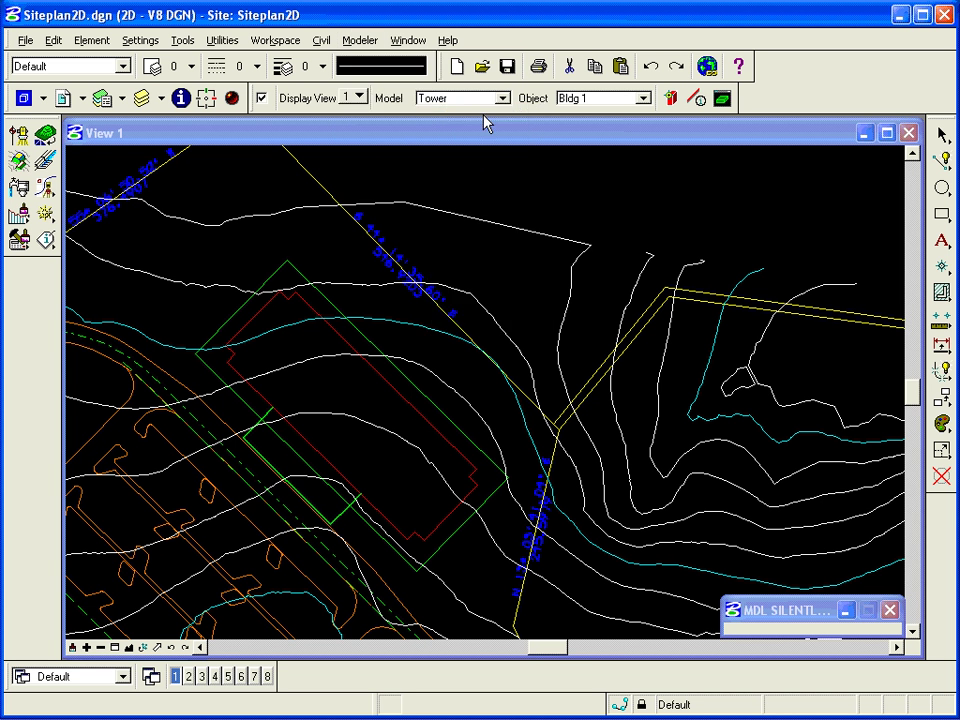
{"action": "left_click_drag", "start_coordinate": [768, 186], "coordinate": [508, 172]}
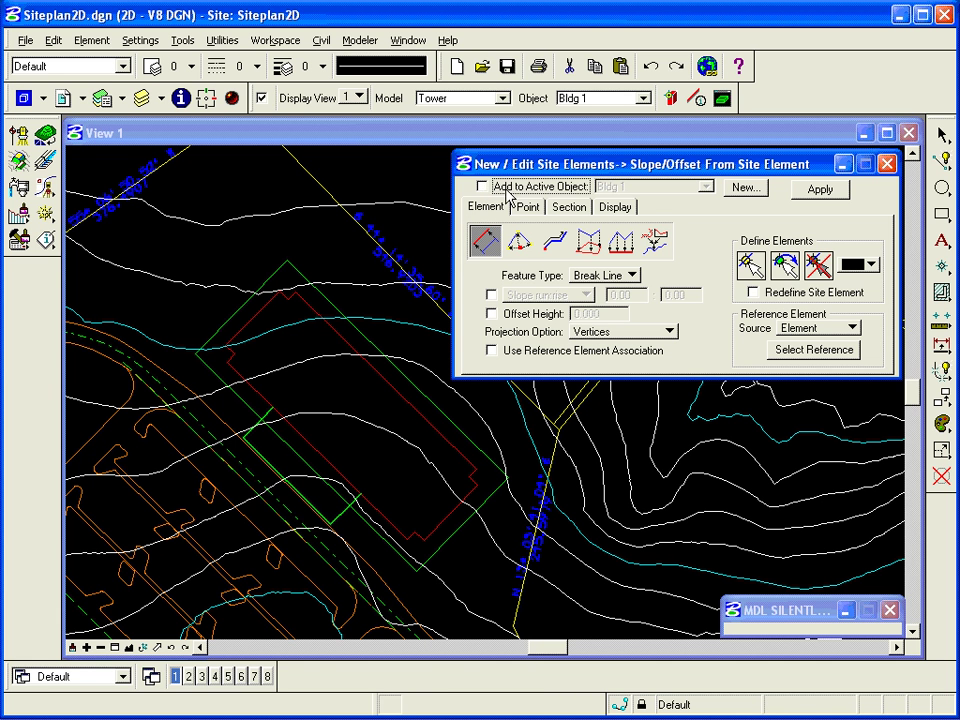
{"action": "left_click", "coordinate": [481, 187]}
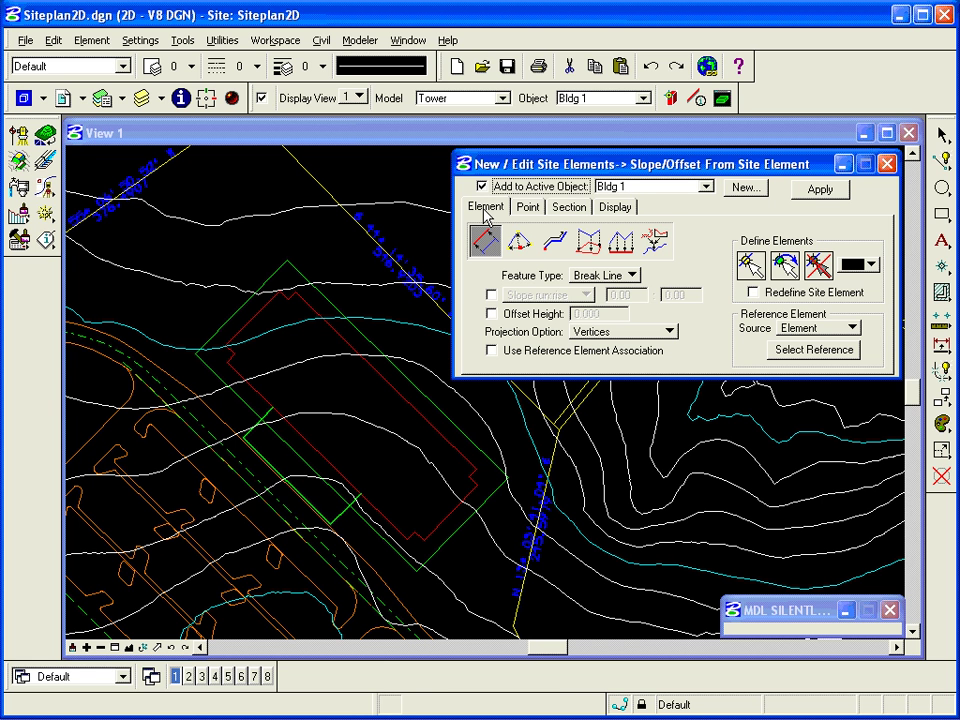
Step: Examine the site element Point, Section and Display settings, and the Drape on Model / Object, Constant Elevation and Alignment methods
{"action": "left_click", "coordinate": [527, 207]}
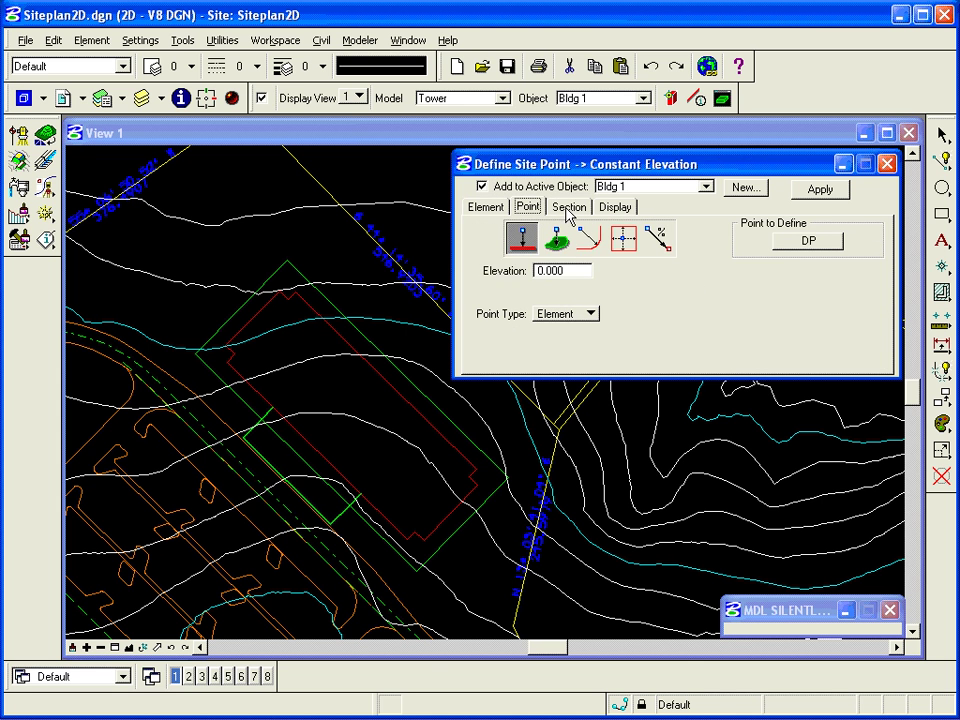
{"action": "left_click", "coordinate": [568, 210]}
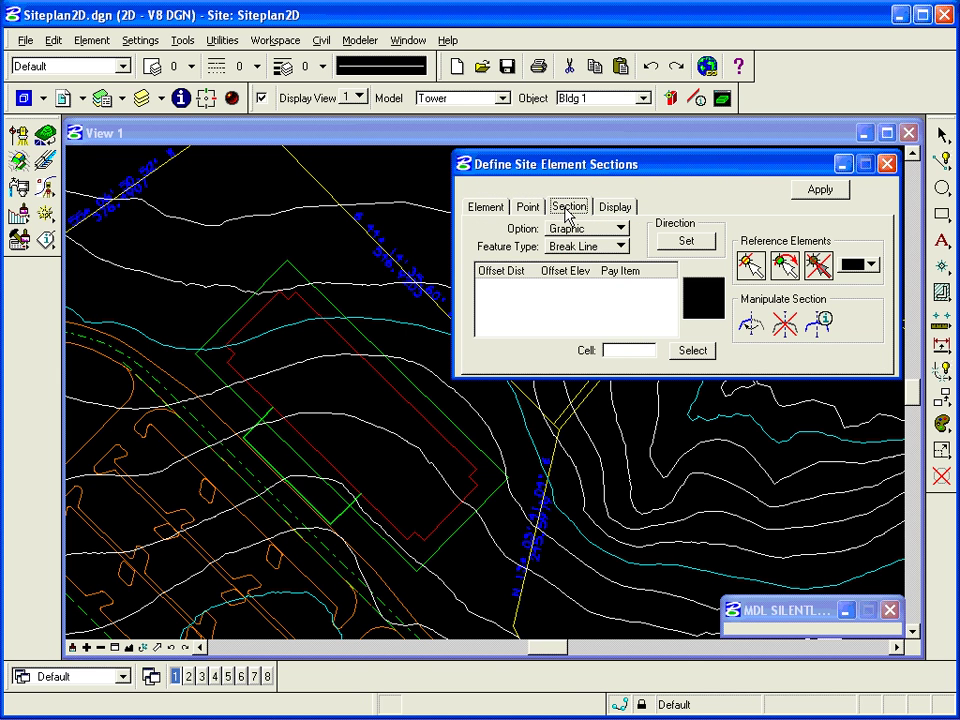
{"action": "left_click", "coordinate": [614, 208]}
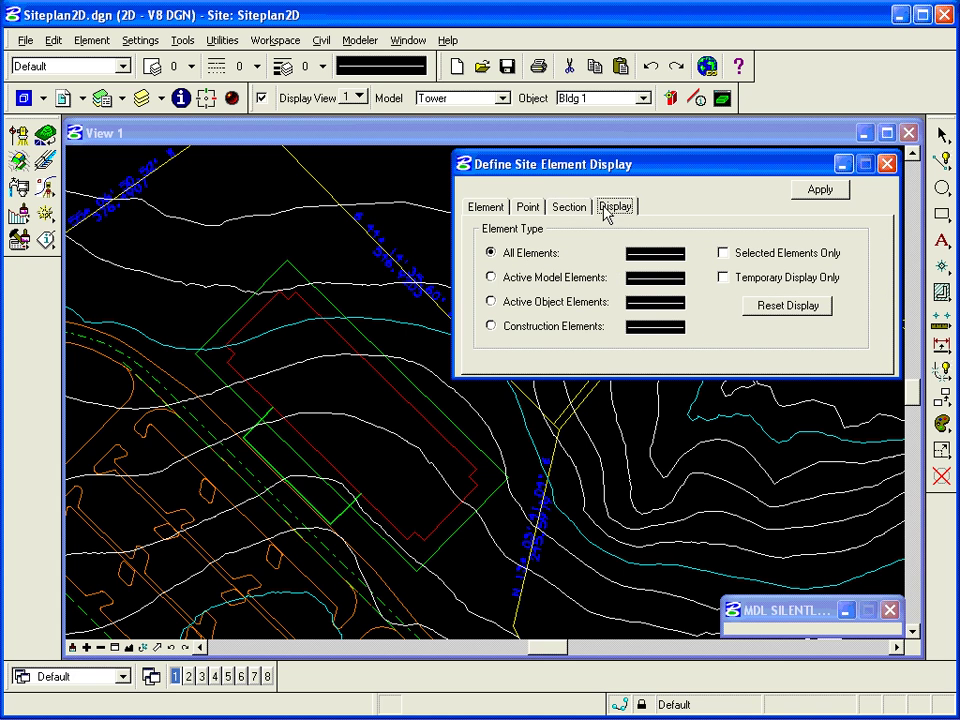
{"action": "left_click", "coordinate": [496, 215]}
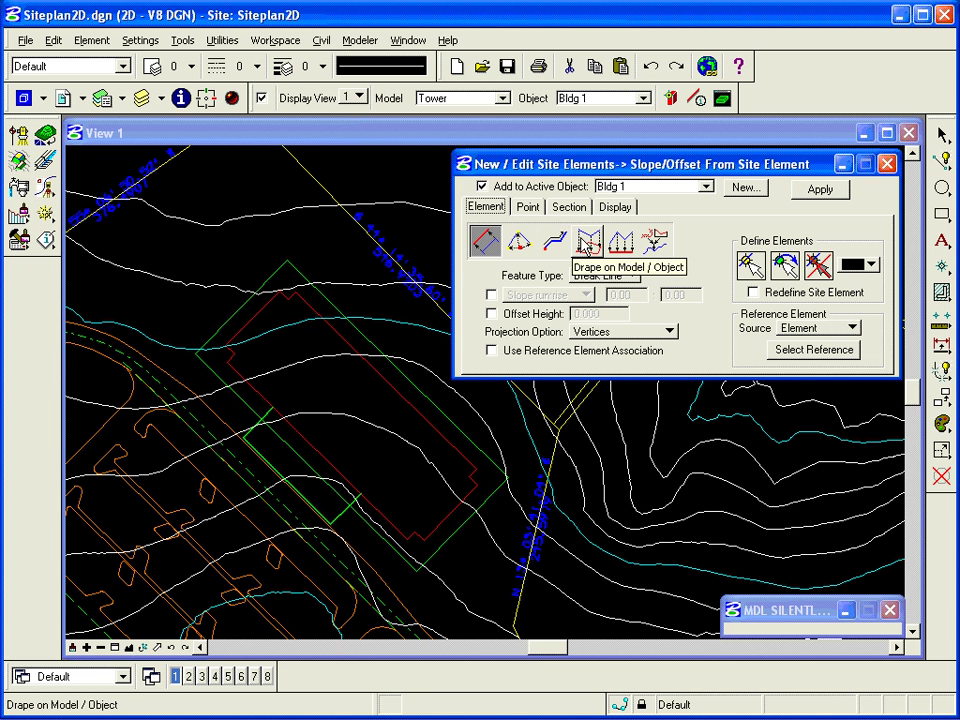
{"action": "left_click", "coordinate": [590, 243]}
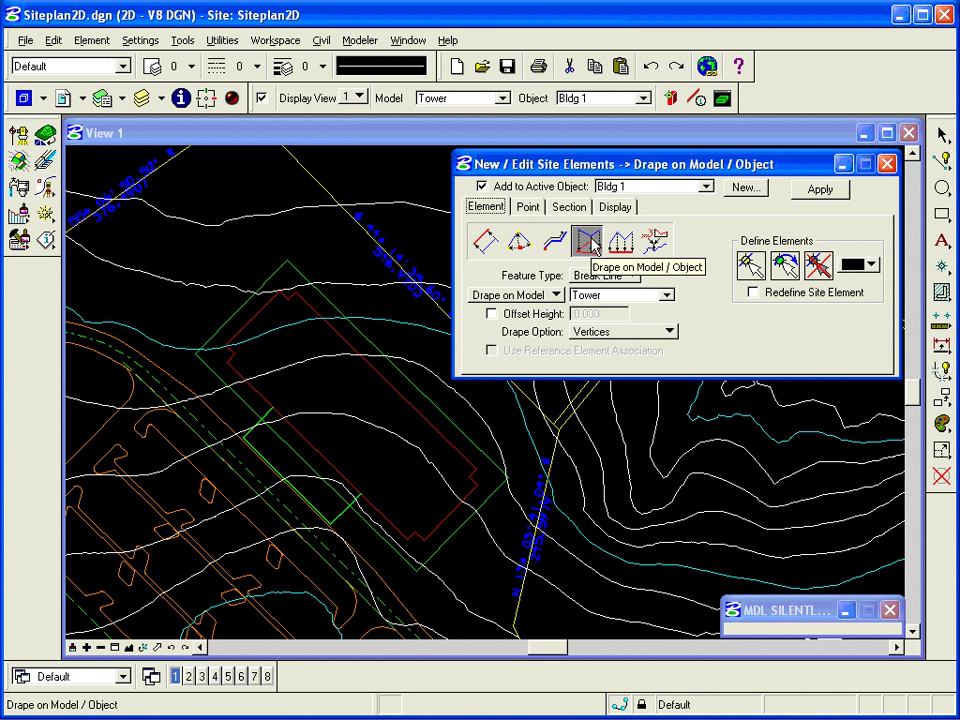
{"action": "left_click", "coordinate": [620, 243]}
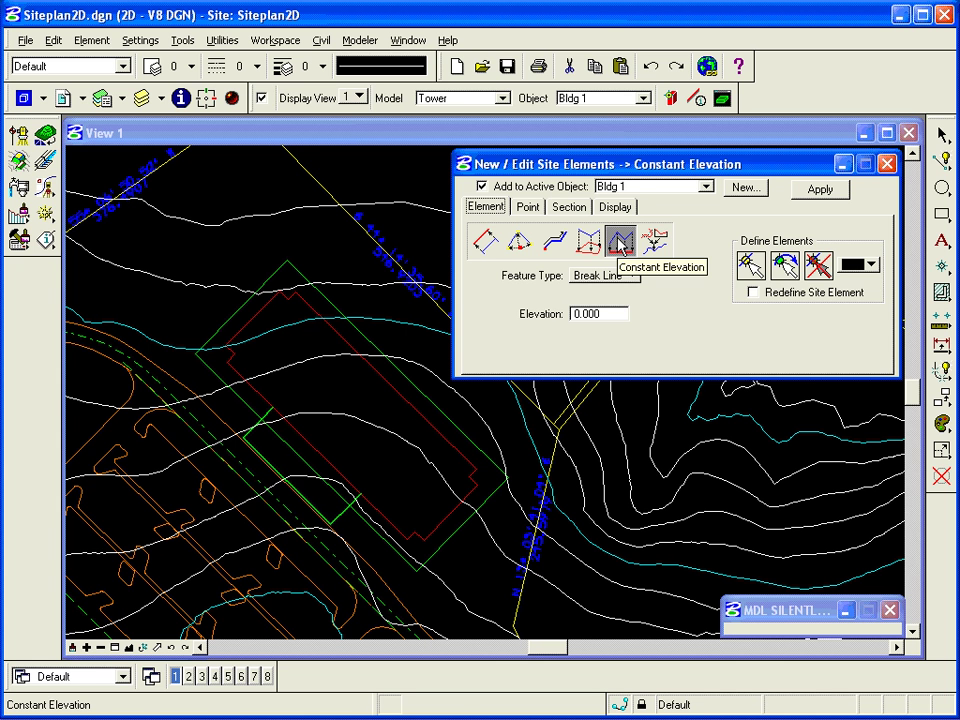
{"action": "left_click", "coordinate": [653, 241]}
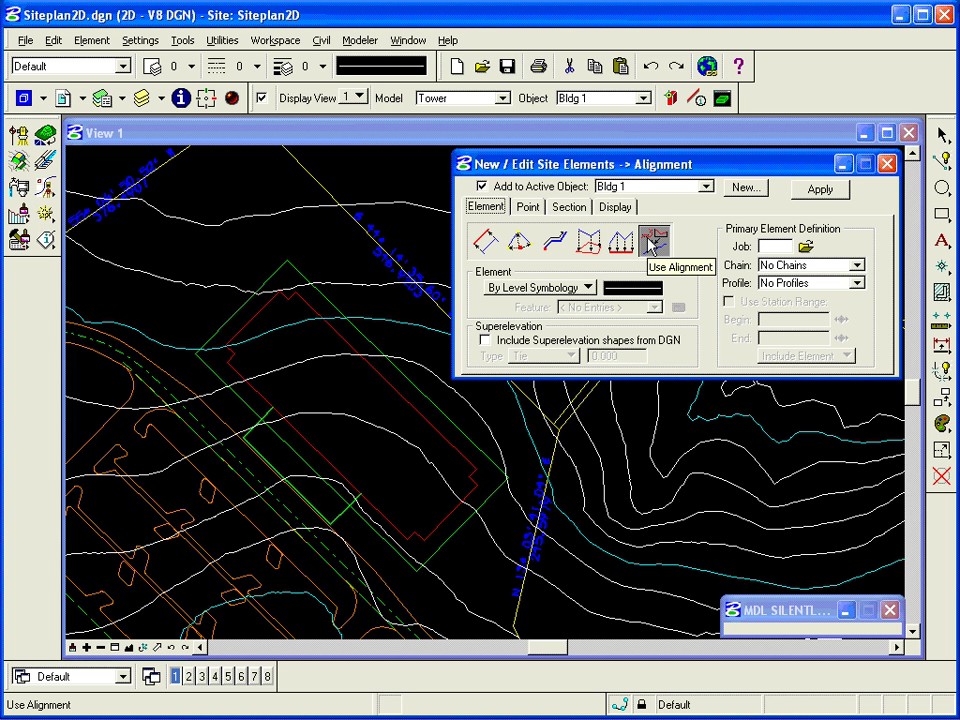
Step: Choose the Drape on Model / Object method, draping on object Ground 1 with the feature type Break Line
{"action": "left_click", "coordinate": [589, 246]}
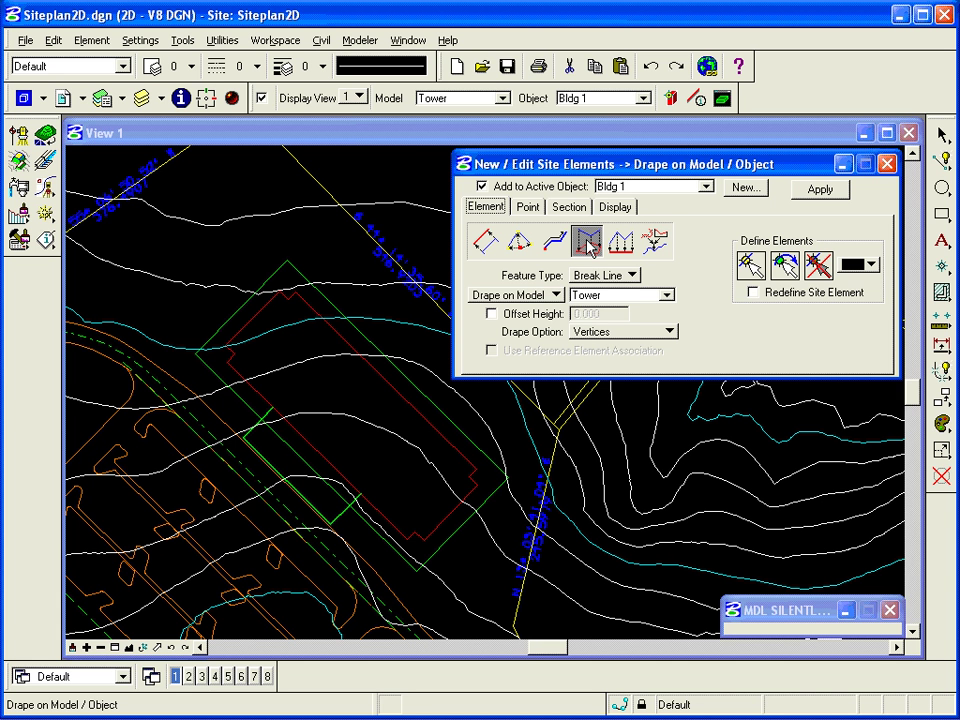
{"action": "left_click", "coordinate": [528, 302]}
{"action": "left_click", "coordinate": [530, 311]}
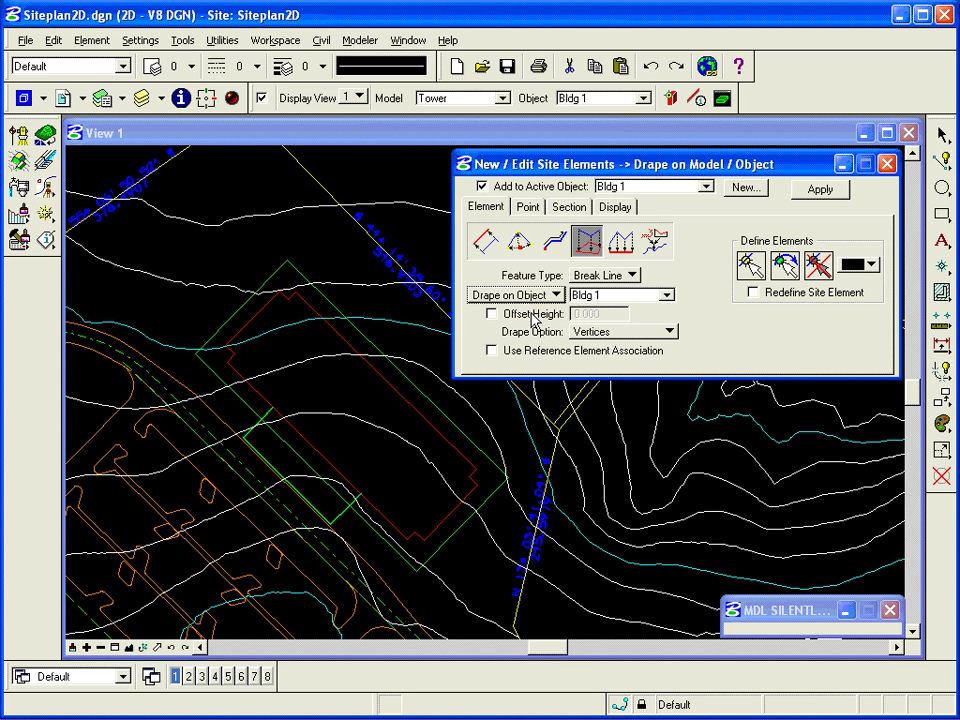
{"action": "left_click", "coordinate": [665, 295]}
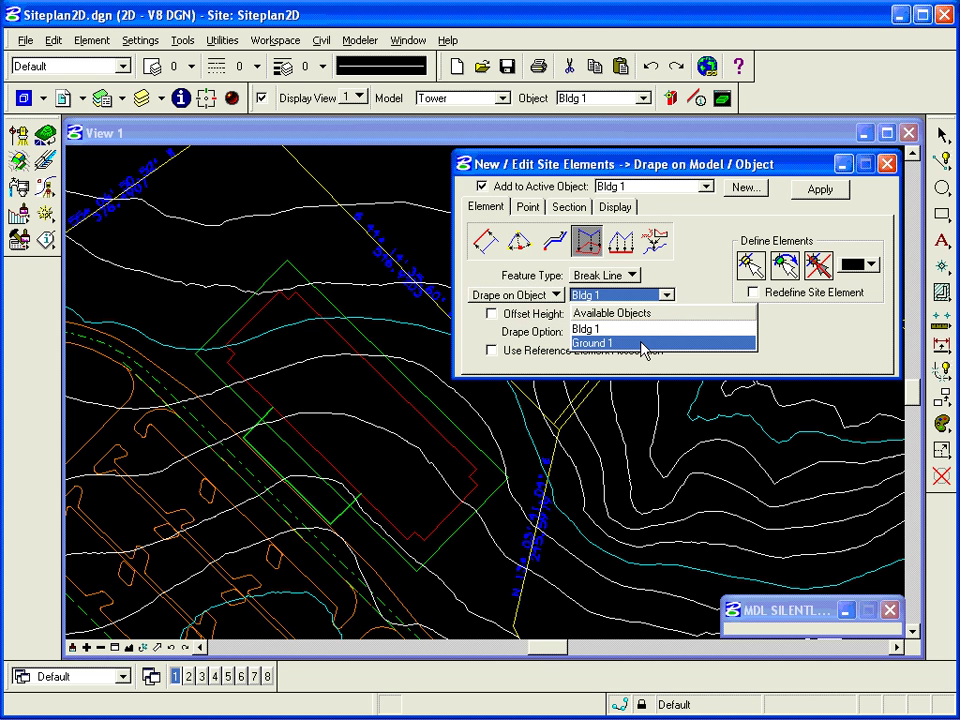
{"action": "left_click", "coordinate": [620, 344]}
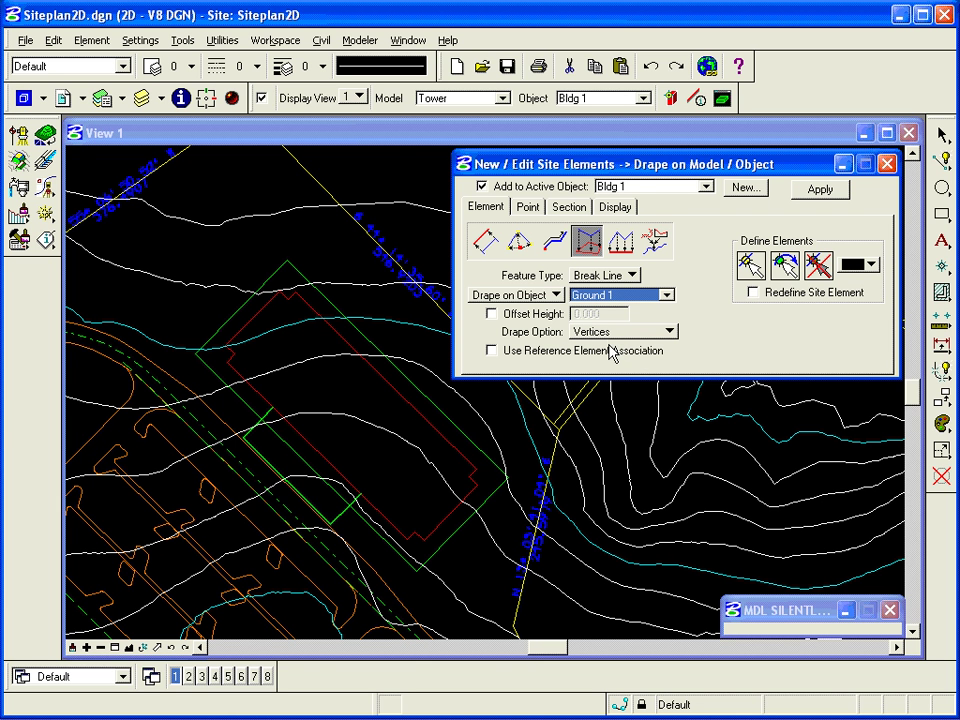
{"action": "left_click", "coordinate": [616, 276]}
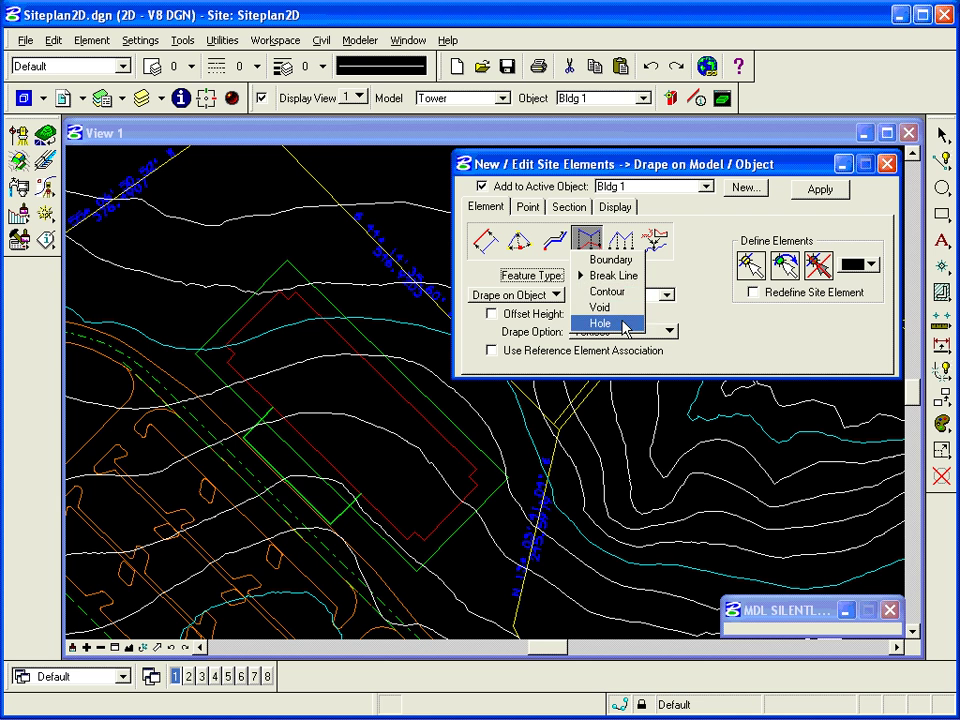
{"action": "left_click", "coordinate": [620, 281]}
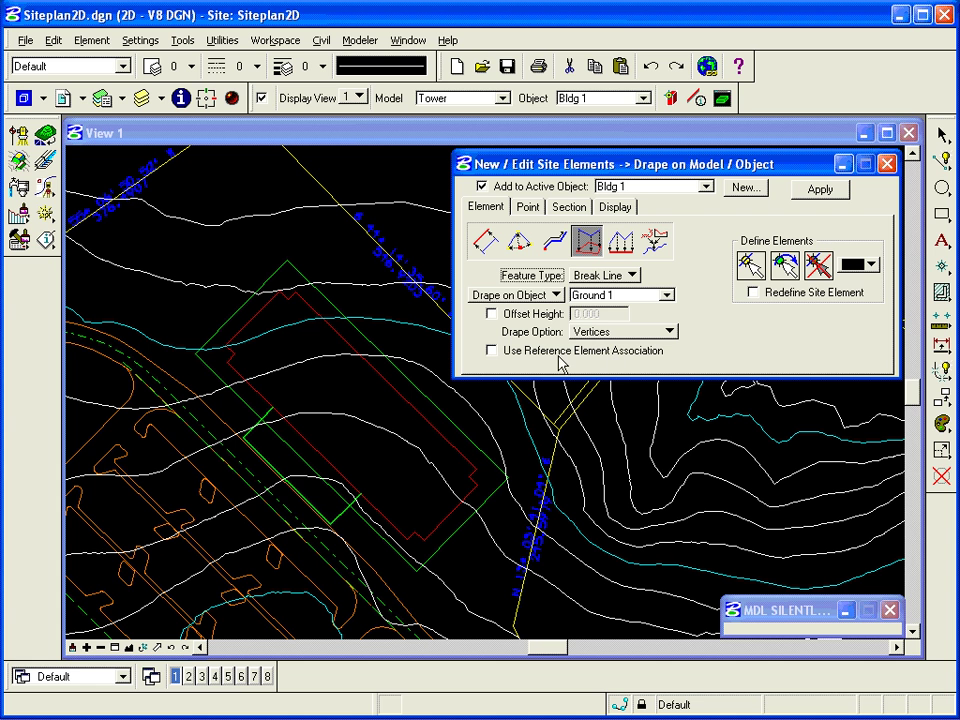
Step: Enable reference element association and an offset height of 2 for the draped element
{"action": "left_click", "coordinate": [491, 356]}
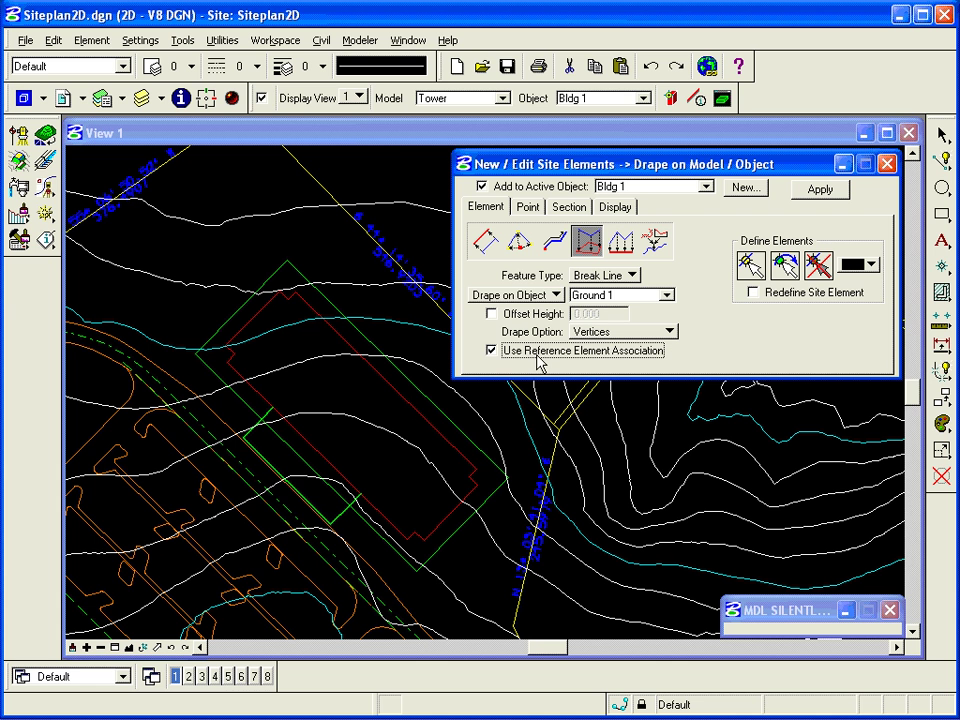
{"action": "left_click", "coordinate": [491, 314]}
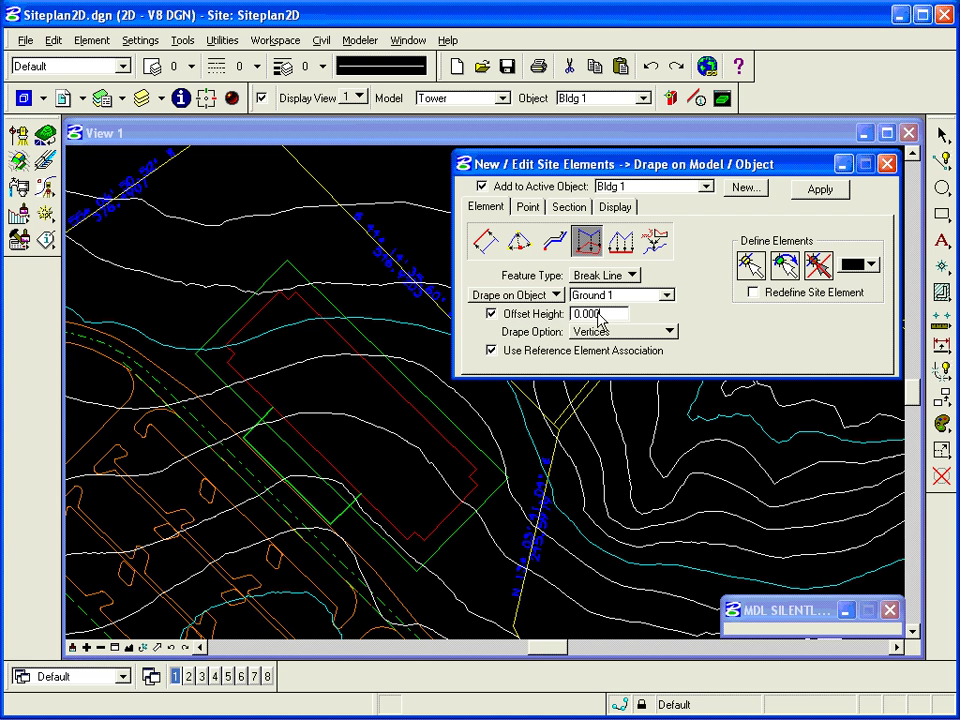
{"action": "left_click_drag", "start_coordinate": [598, 316], "coordinate": [573, 318]}
{"action": "type", "text": "2"}
{"action": "key", "text": "Tab"}
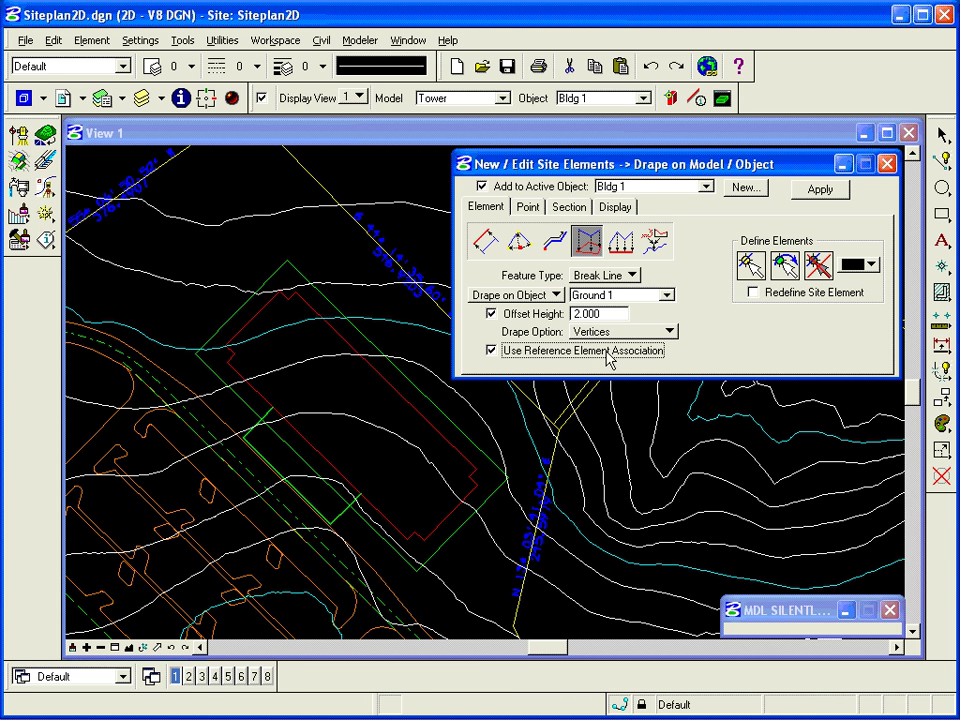
Step: Select the inner building outline for reference, try the Centroid drape option, and set the drape option to Maximum Elevation
{"action": "left_click", "coordinate": [643, 333]}
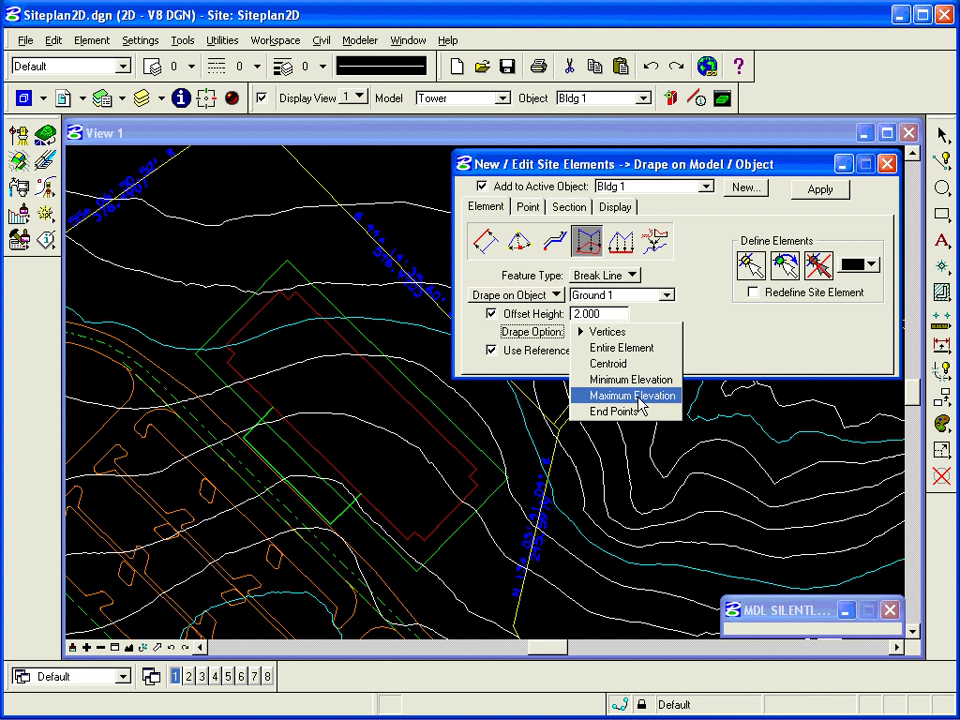
{"action": "left_click", "coordinate": [622, 333]}
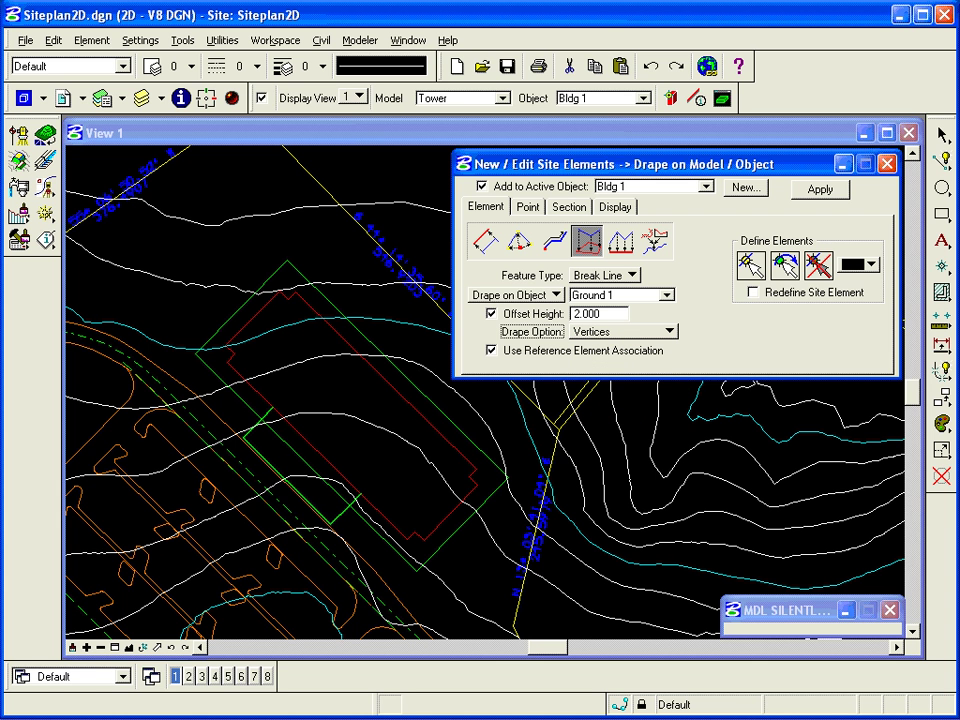
{"action": "left_click", "coordinate": [941, 134]}
{"action": "left_click", "coordinate": [372, 370]}
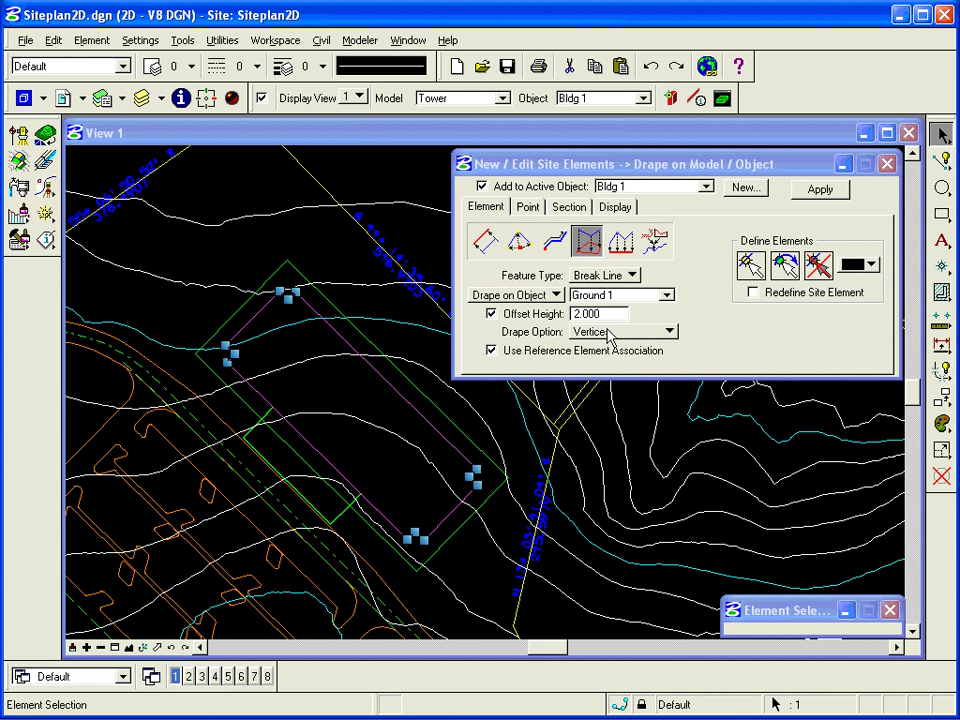
{"action": "left_click", "coordinate": [633, 332]}
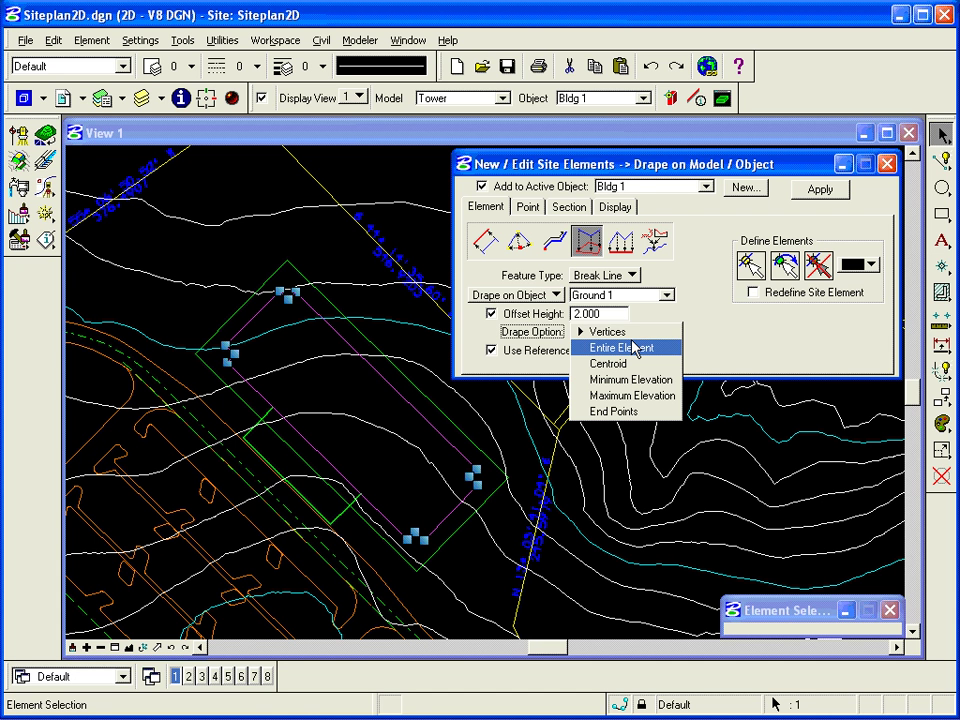
{"action": "key", "text": "Up"}
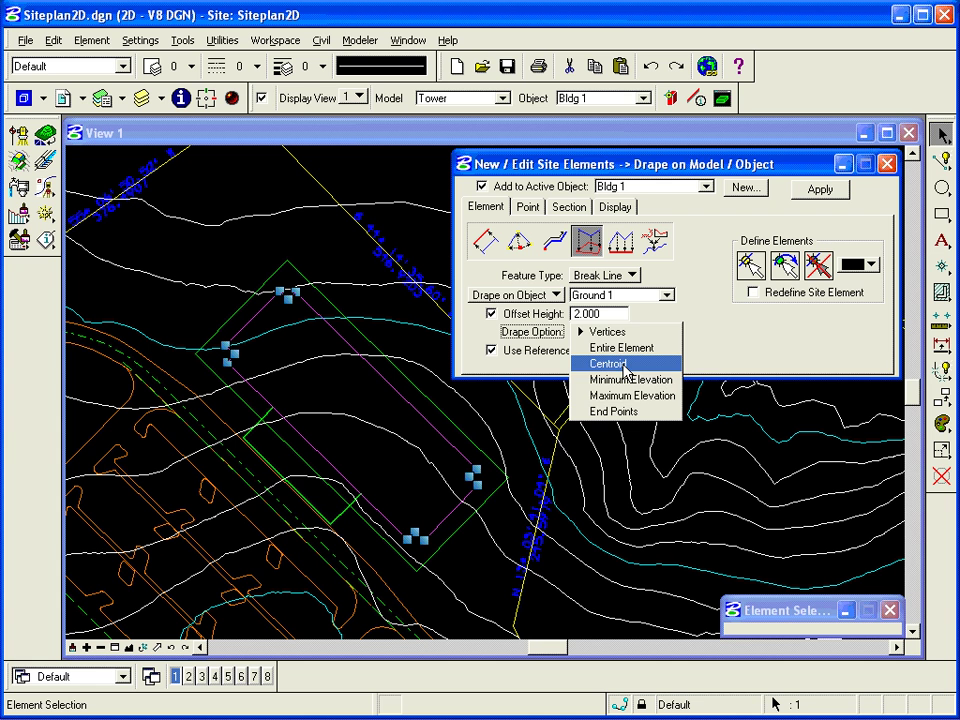
{"action": "left_click", "coordinate": [625, 364]}
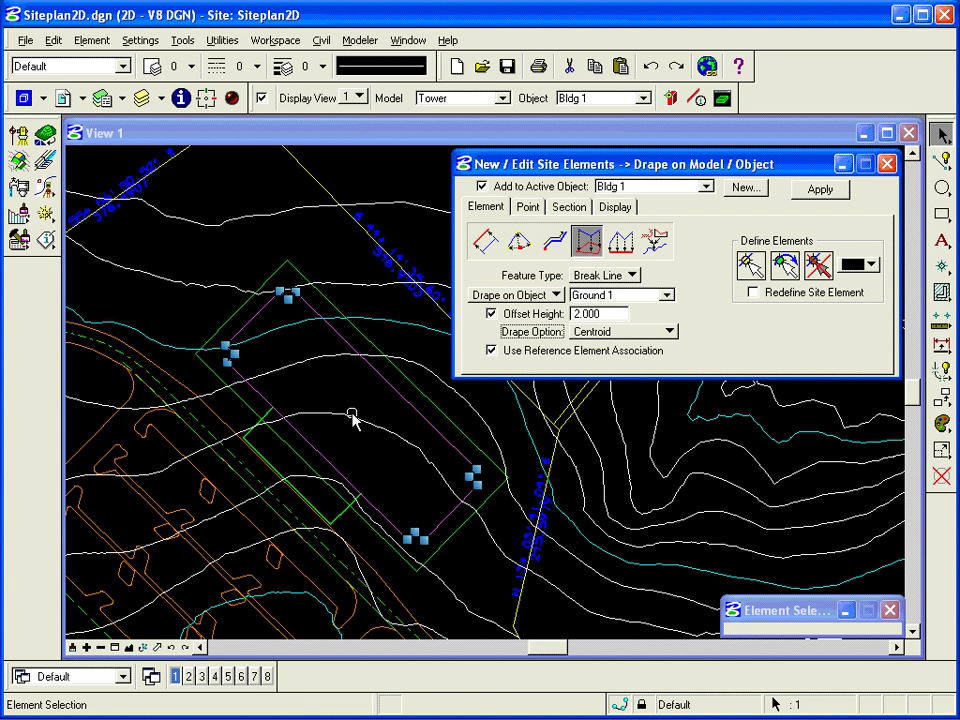
{"action": "left_click", "coordinate": [640, 332]}
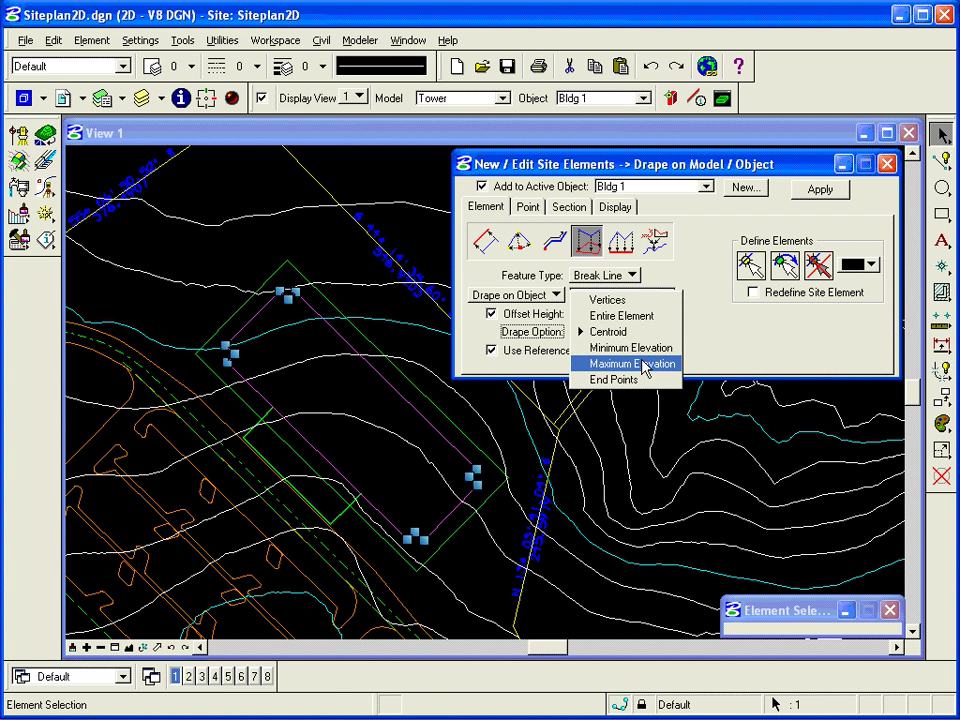
{"action": "left_click", "coordinate": [645, 366]}
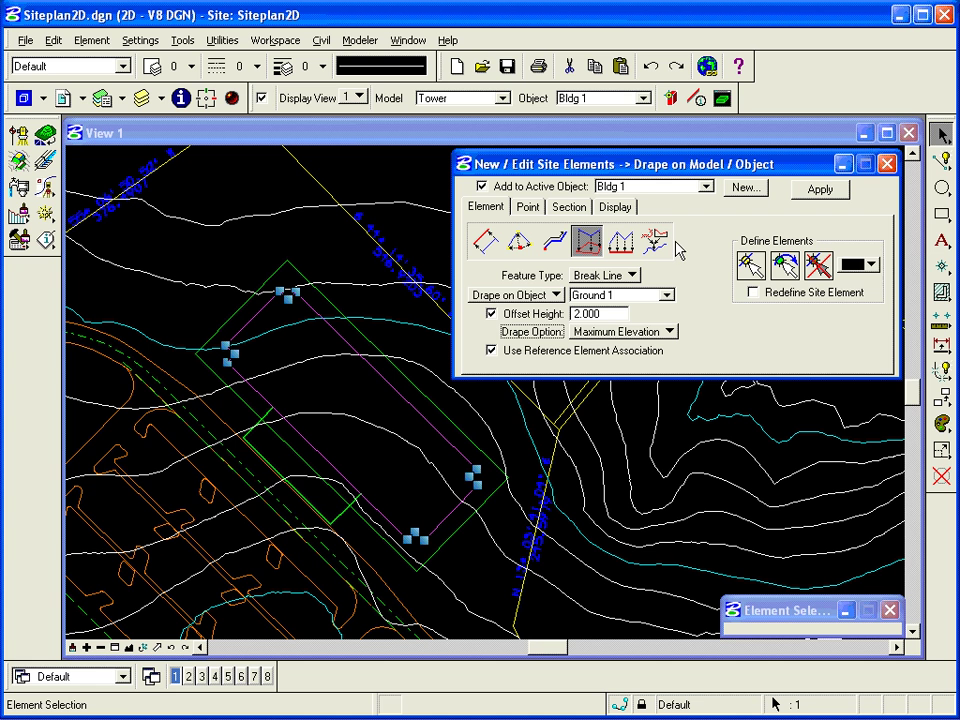
Step: Set the element highlight colour to yellow, select the inner building outline individually, and apply it as a site element of Bldg 1
{"action": "left_click", "coordinate": [871, 265]}
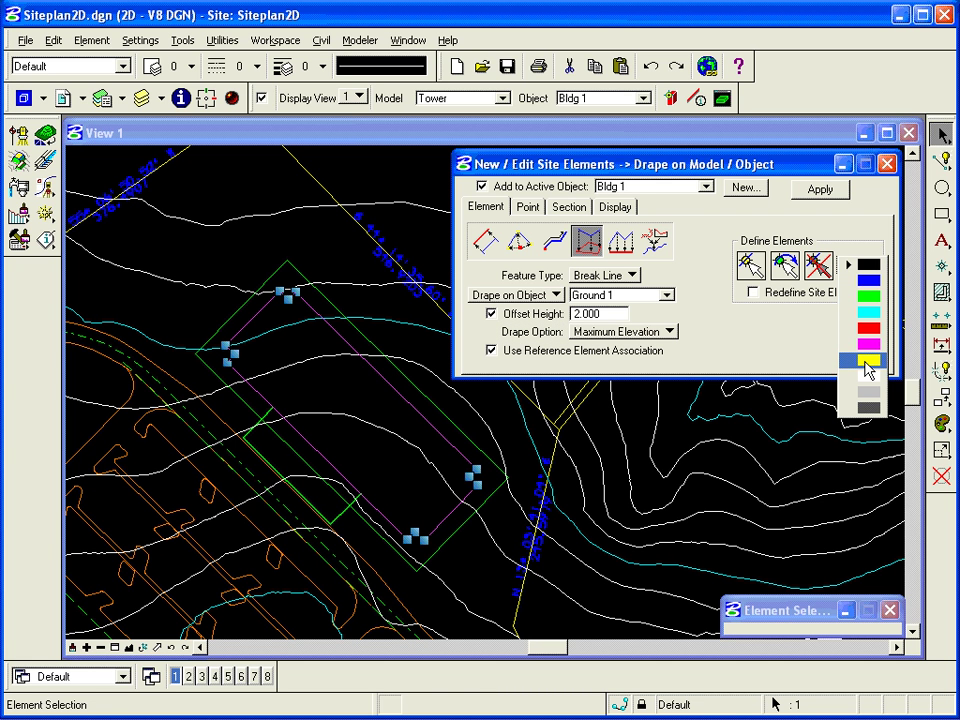
{"action": "left_click", "coordinate": [866, 363]}
{"action": "left_click", "coordinate": [751, 264]}
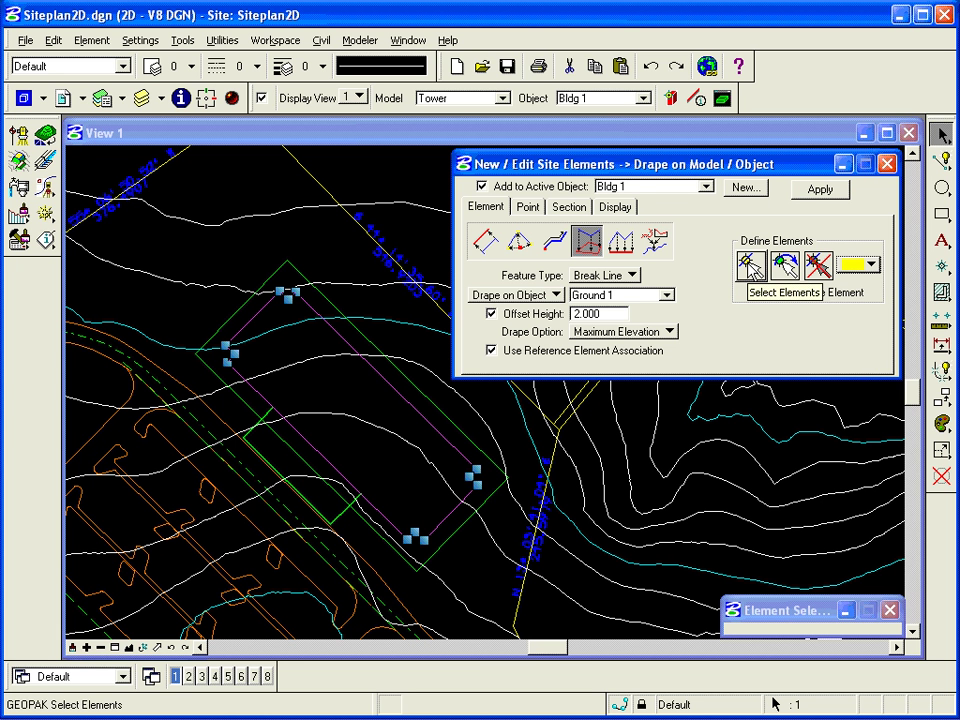
{"action": "left_click", "coordinate": [751, 264]}
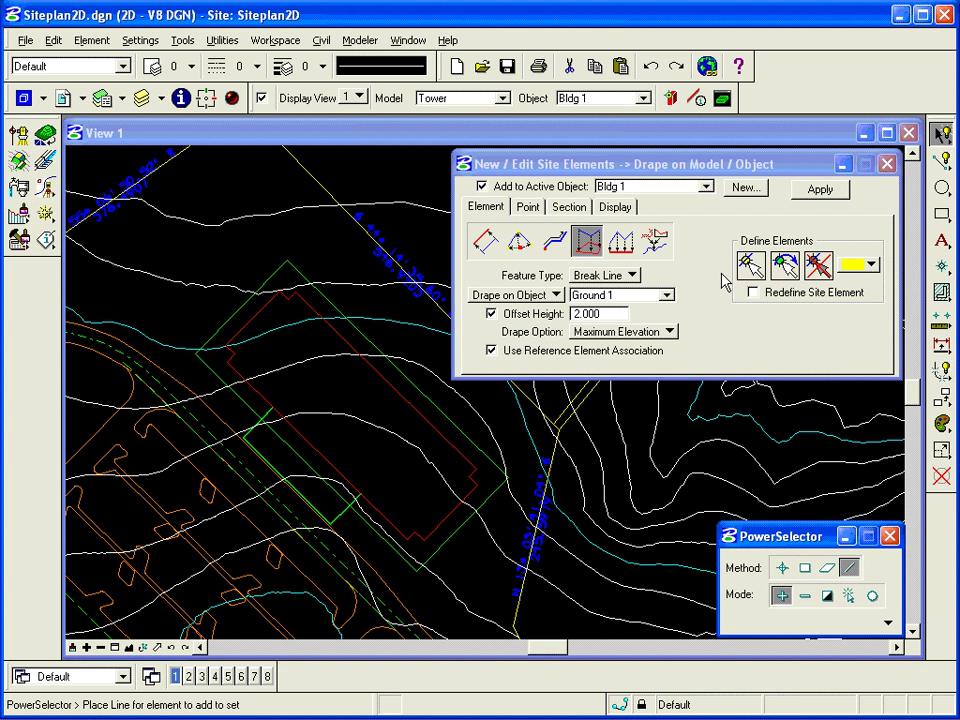
{"action": "left_click", "coordinate": [782, 567]}
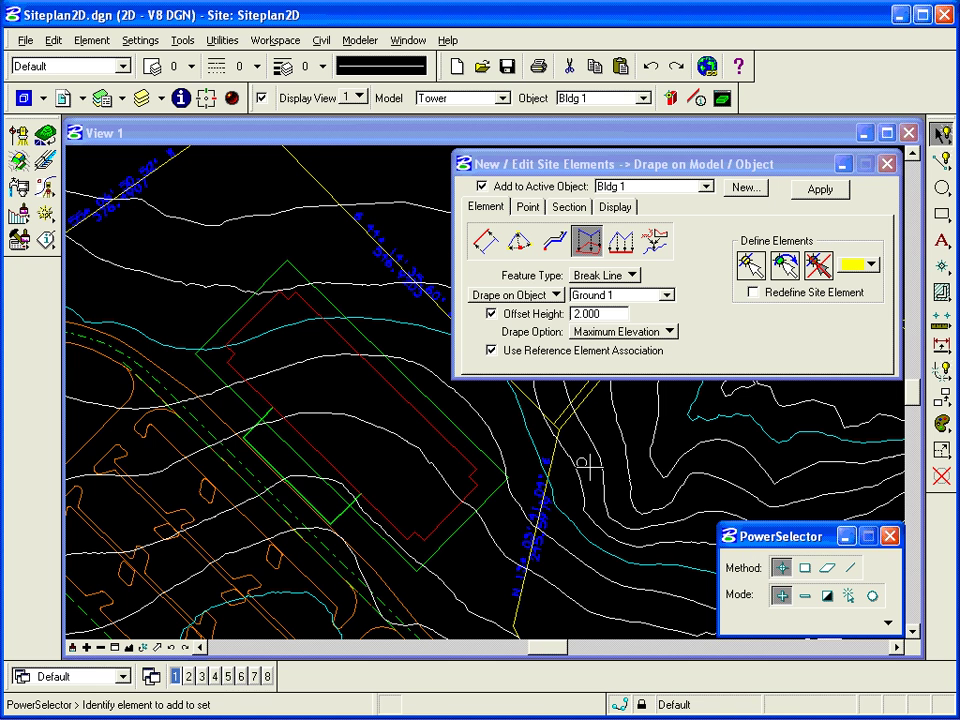
{"action": "left_click", "coordinate": [392, 384]}
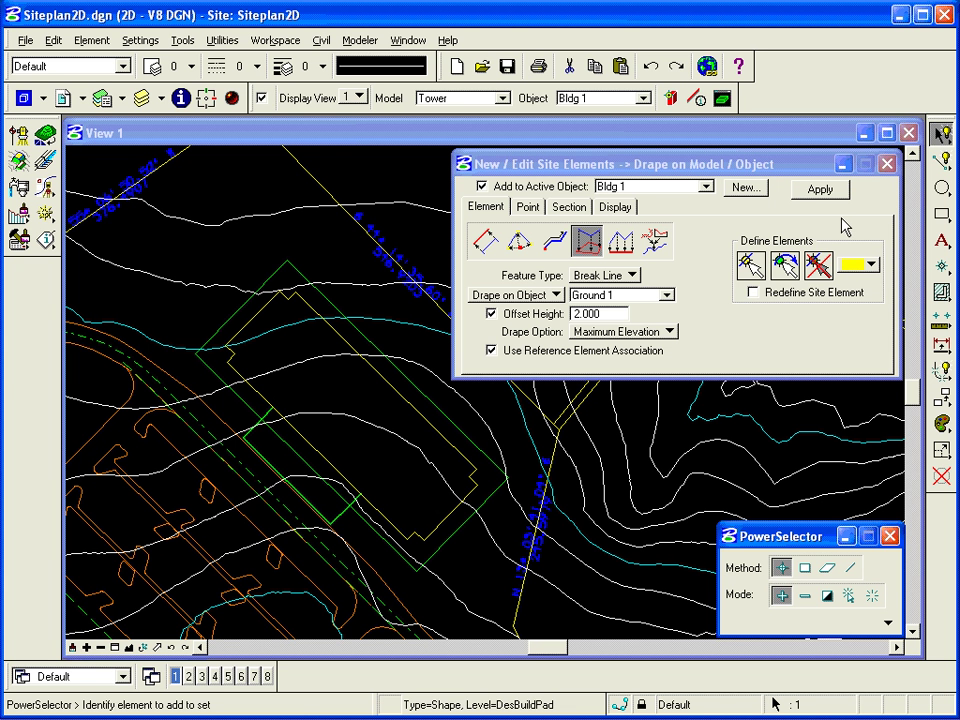
{"action": "left_click", "coordinate": [827, 196]}
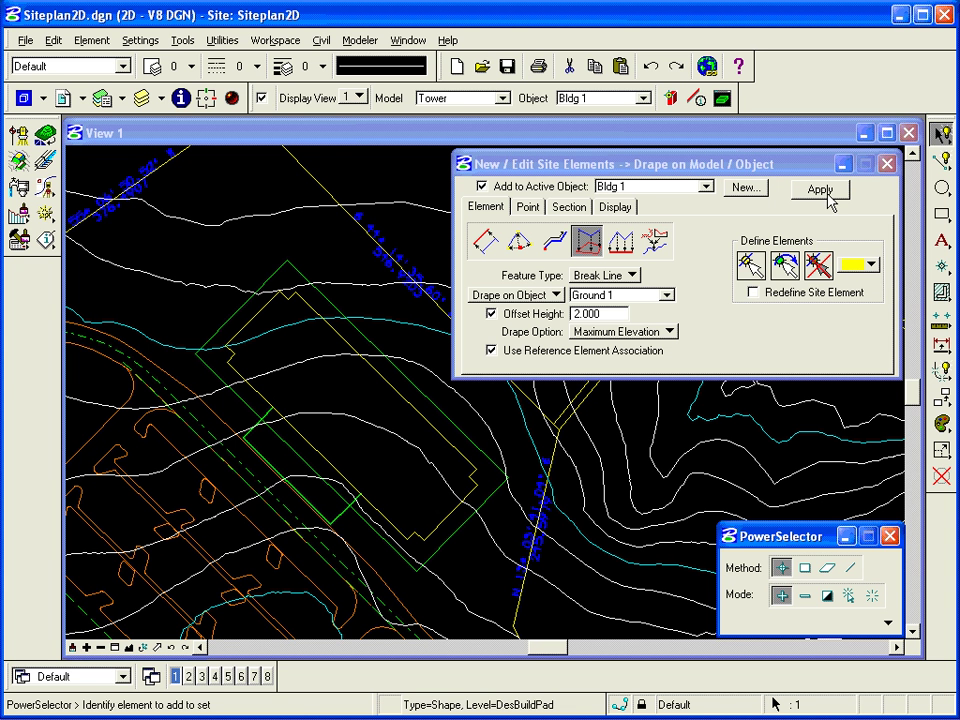